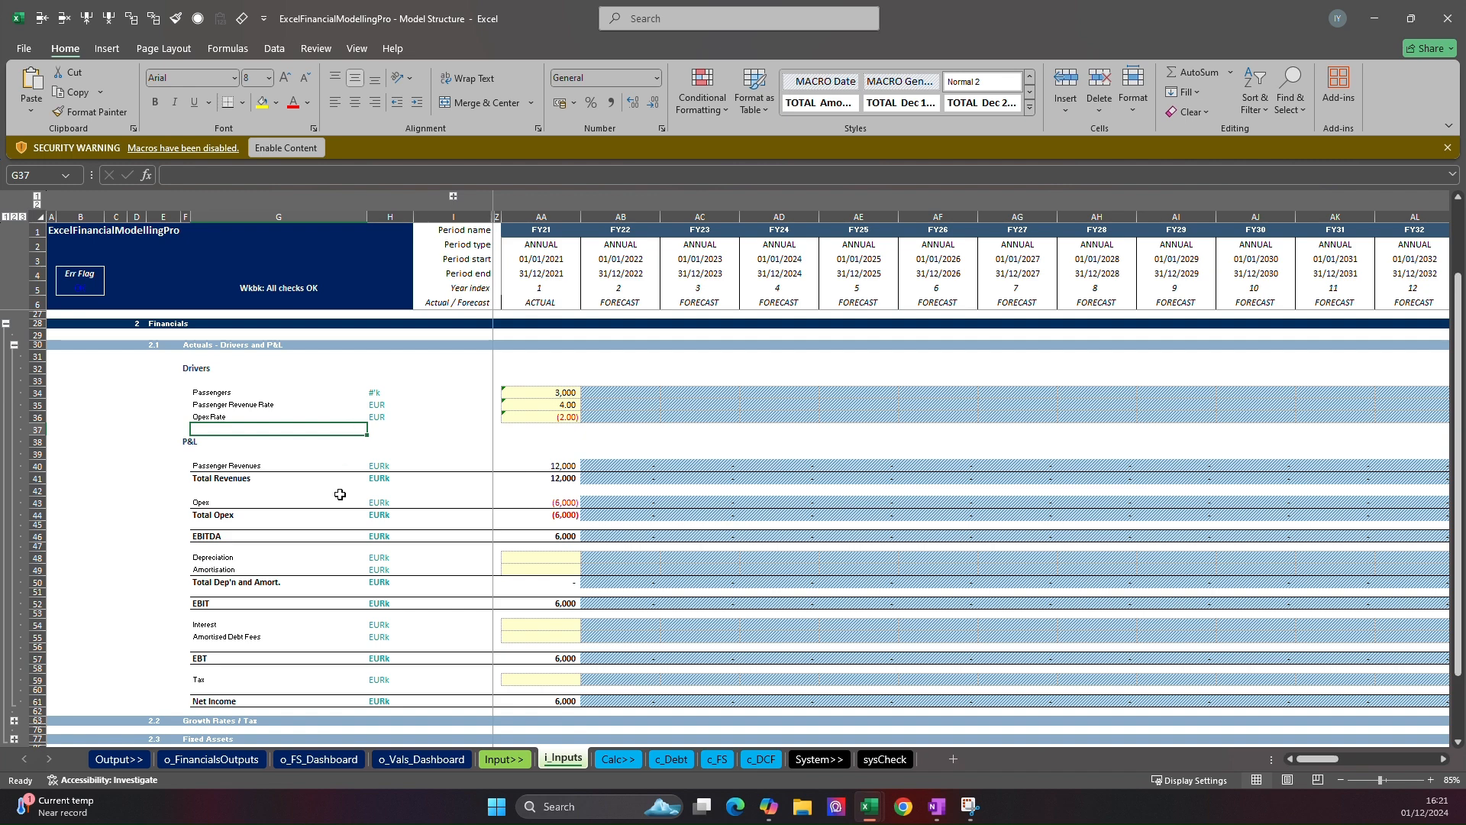
Try deleting the Passenger Revenues sheet row in the P&L, and undo the deletion
{"action": "scroll", "coordinate": [340, 494], "scroll_direction": "down", "scroll_amount": 1}
{"action": "scroll", "coordinate": [340, 495], "scroll_direction": "up", "scroll_amount": 1}
{"action": "left_click", "coordinate": [327, 466]}
{"action": "key", "text": "alt"}
{"action": "key", "text": "h"}
{"action": "key", "text": "d"}
{"action": "key", "text": "r"}
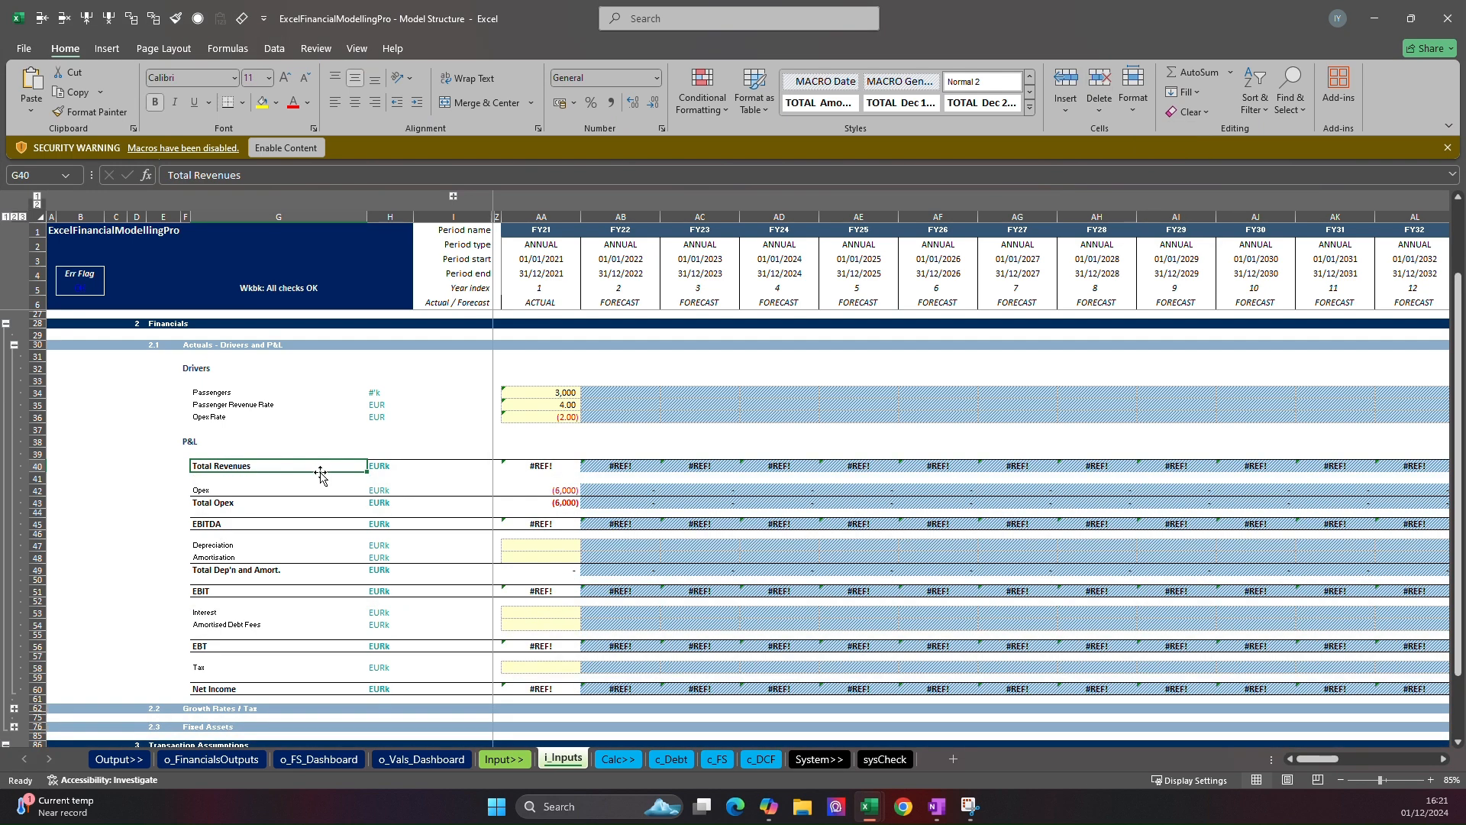
{"action": "key", "text": "ctrl+z"}
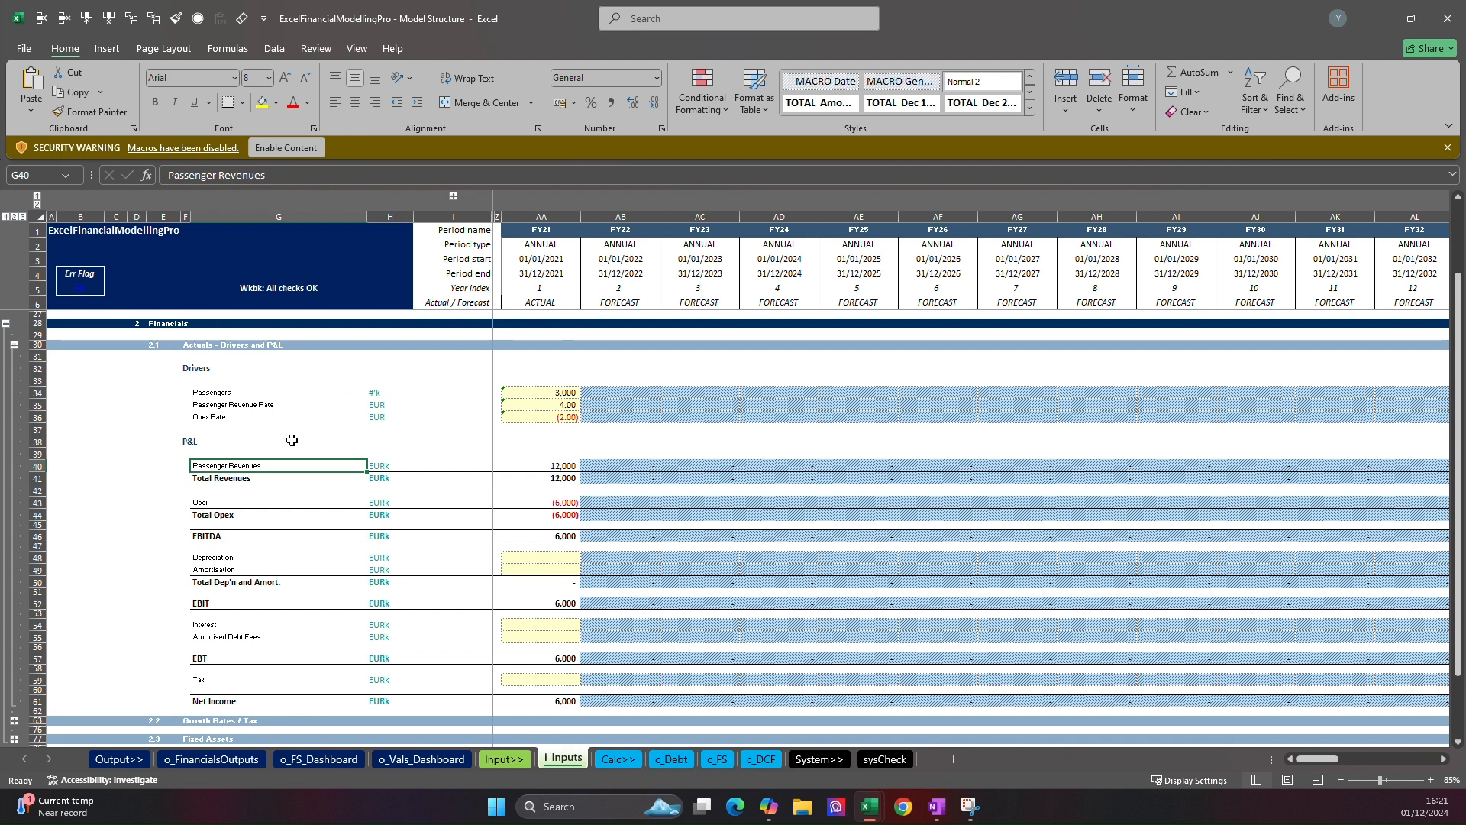
{"action": "key", "text": "ctrl+y"}
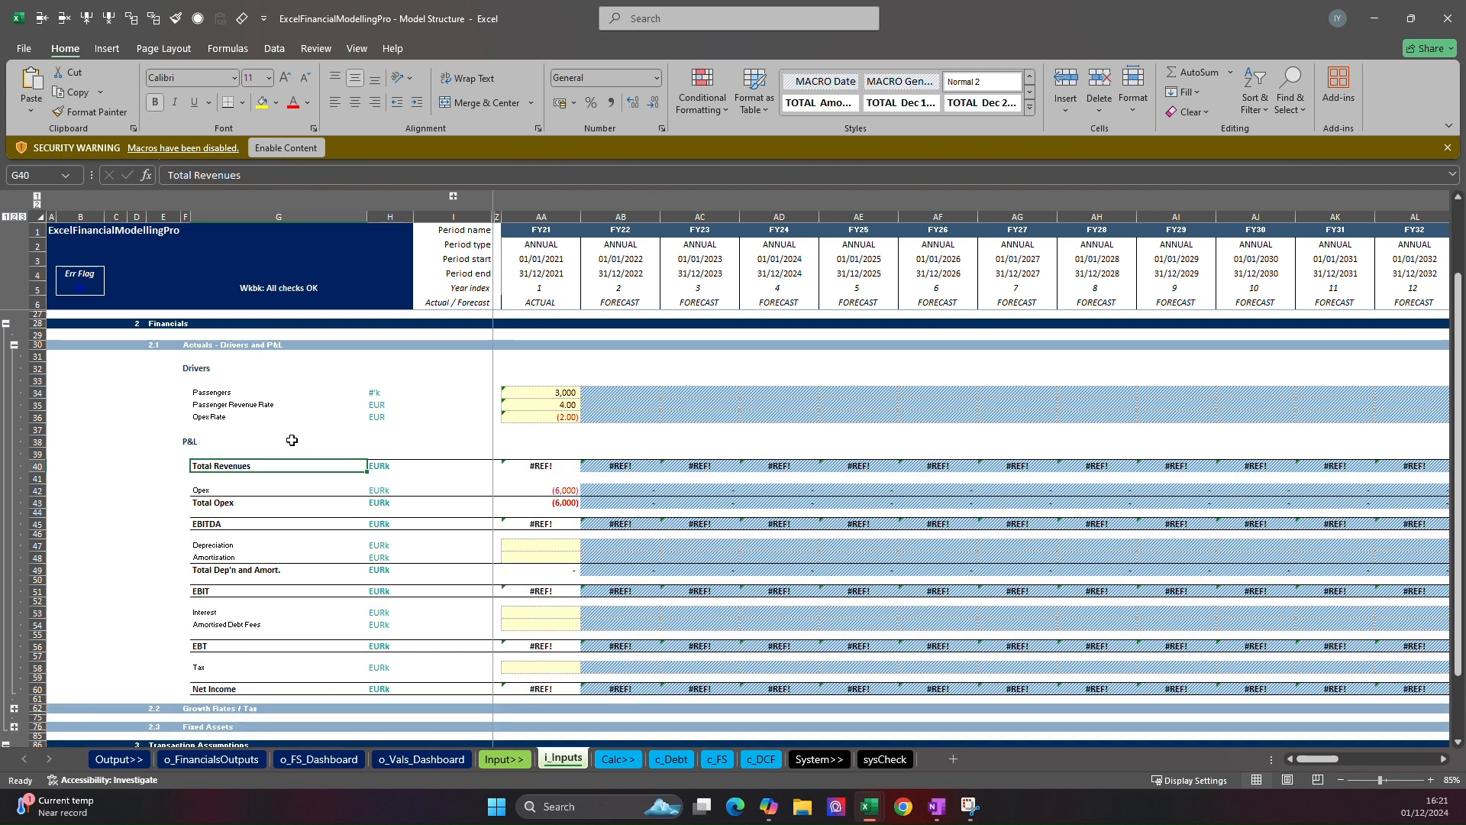
{"action": "key", "text": "ctrl+z"}
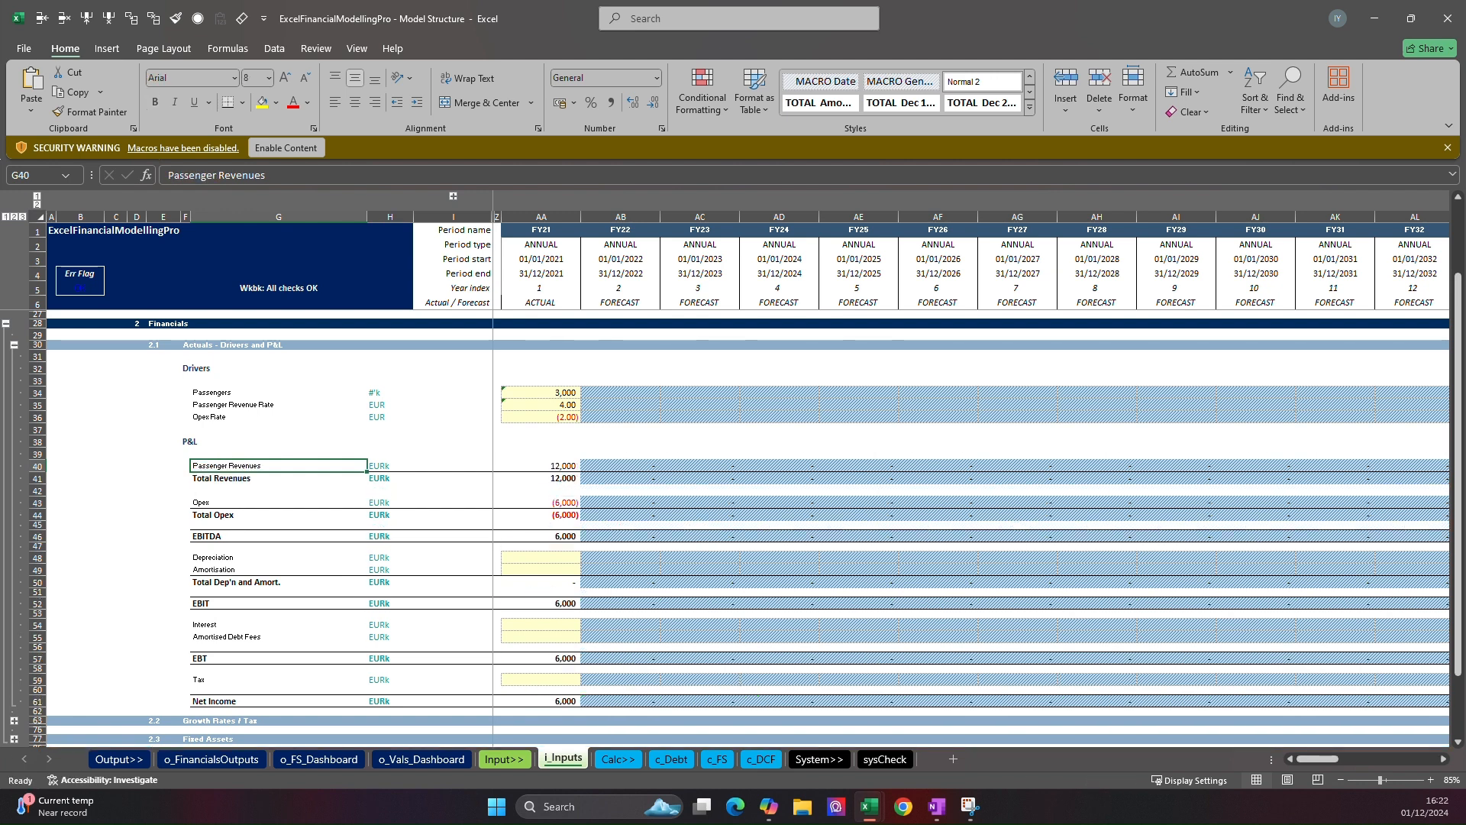
Insert three sheet rows above the Passengers row in the Drivers section, and undo the insertion
{"action": "left_click", "coordinate": [356, 393]}
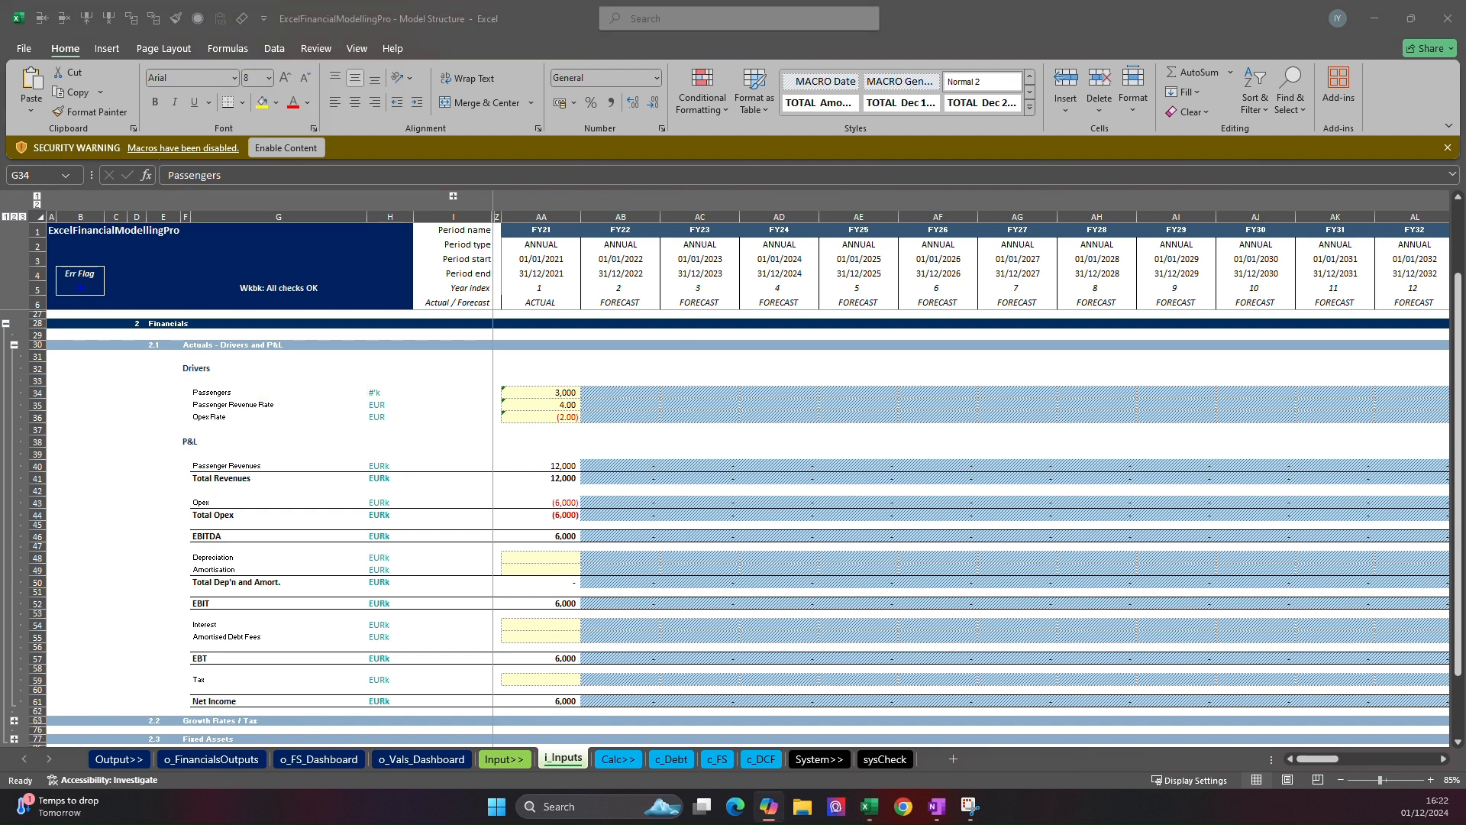
{"action": "left_click", "coordinate": [462, 404]}
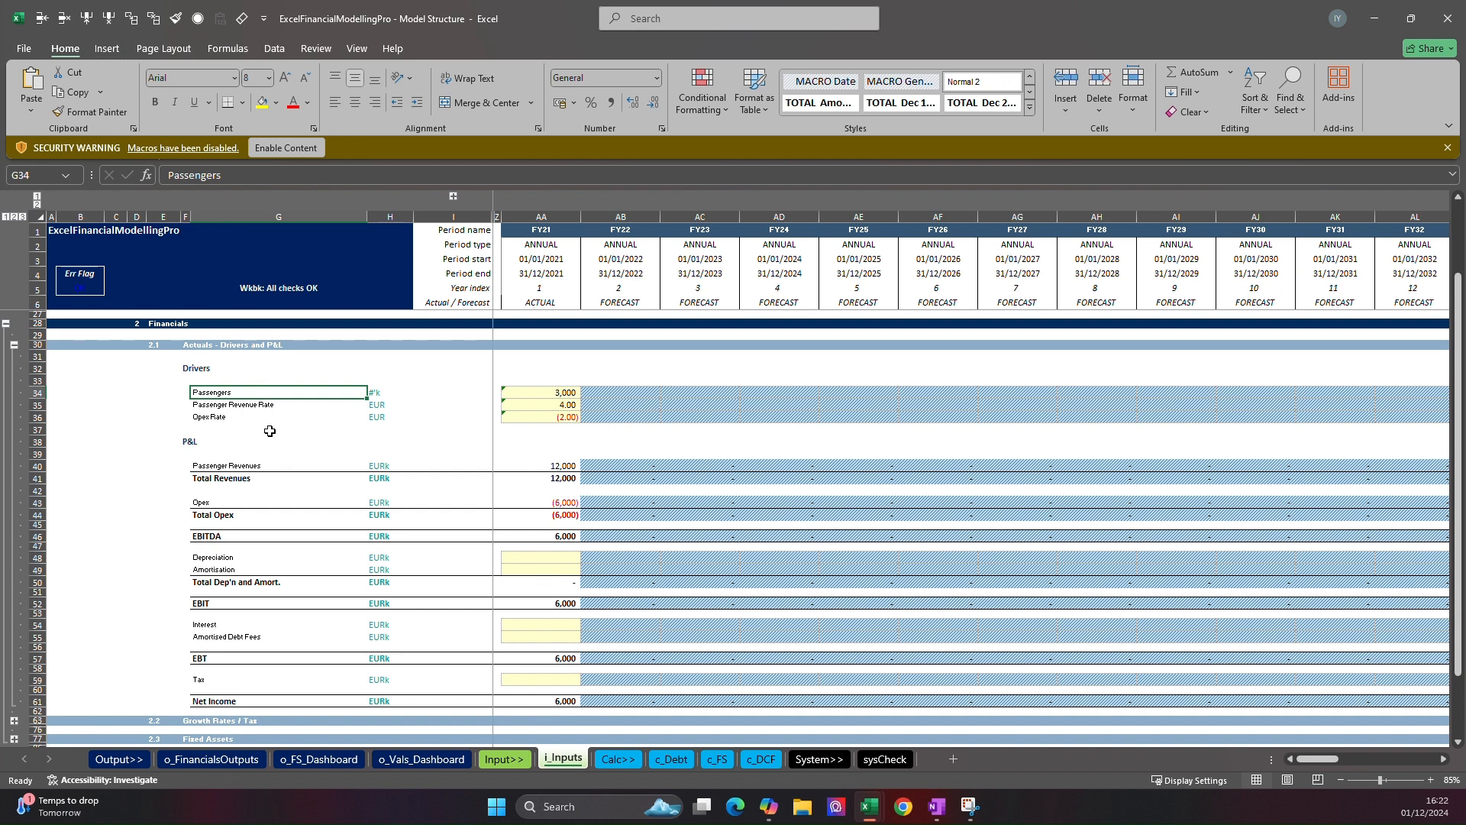
{"action": "scroll", "coordinate": [270, 431], "scroll_direction": "down", "scroll_amount": 1}
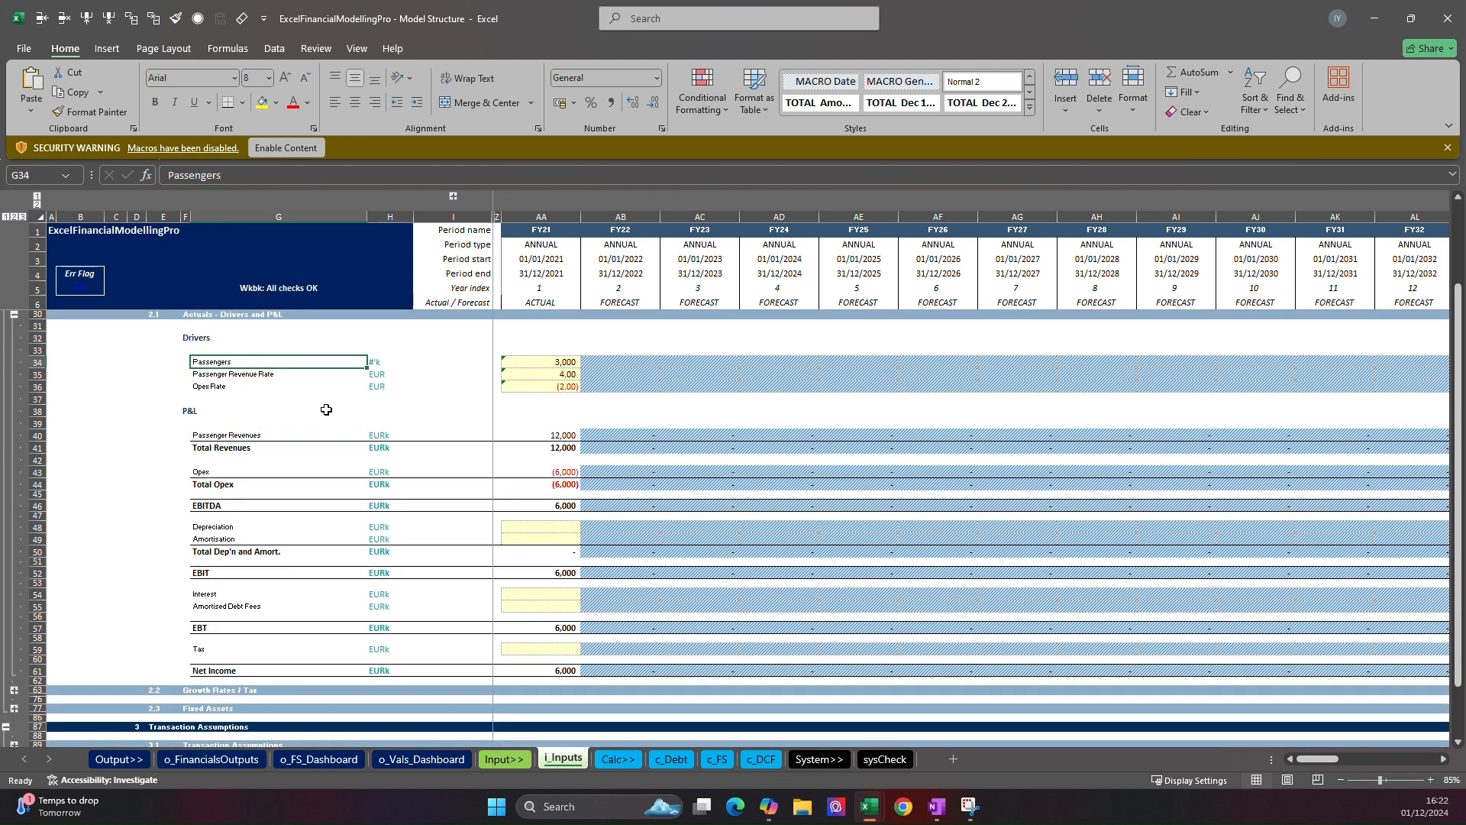
{"action": "key", "text": "shift+Down"}
{"action": "key", "text": "shift+Down"}
{"action": "key", "text": "shift+Down"}
{"action": "key", "text": "shift+Up"}
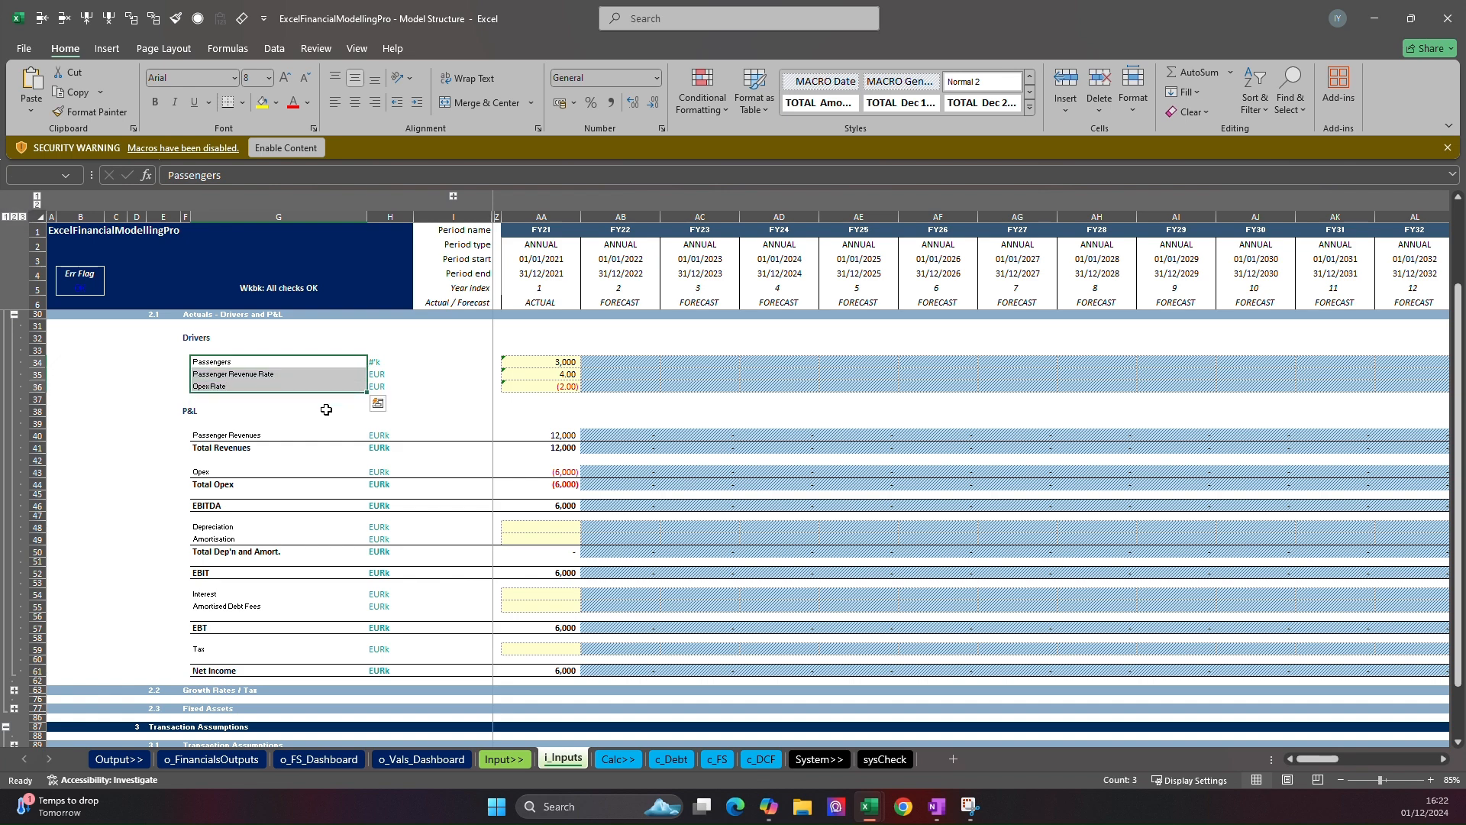
{"action": "key", "text": "shift+space"}
{"action": "key", "text": "ctrl+shift+plus"}
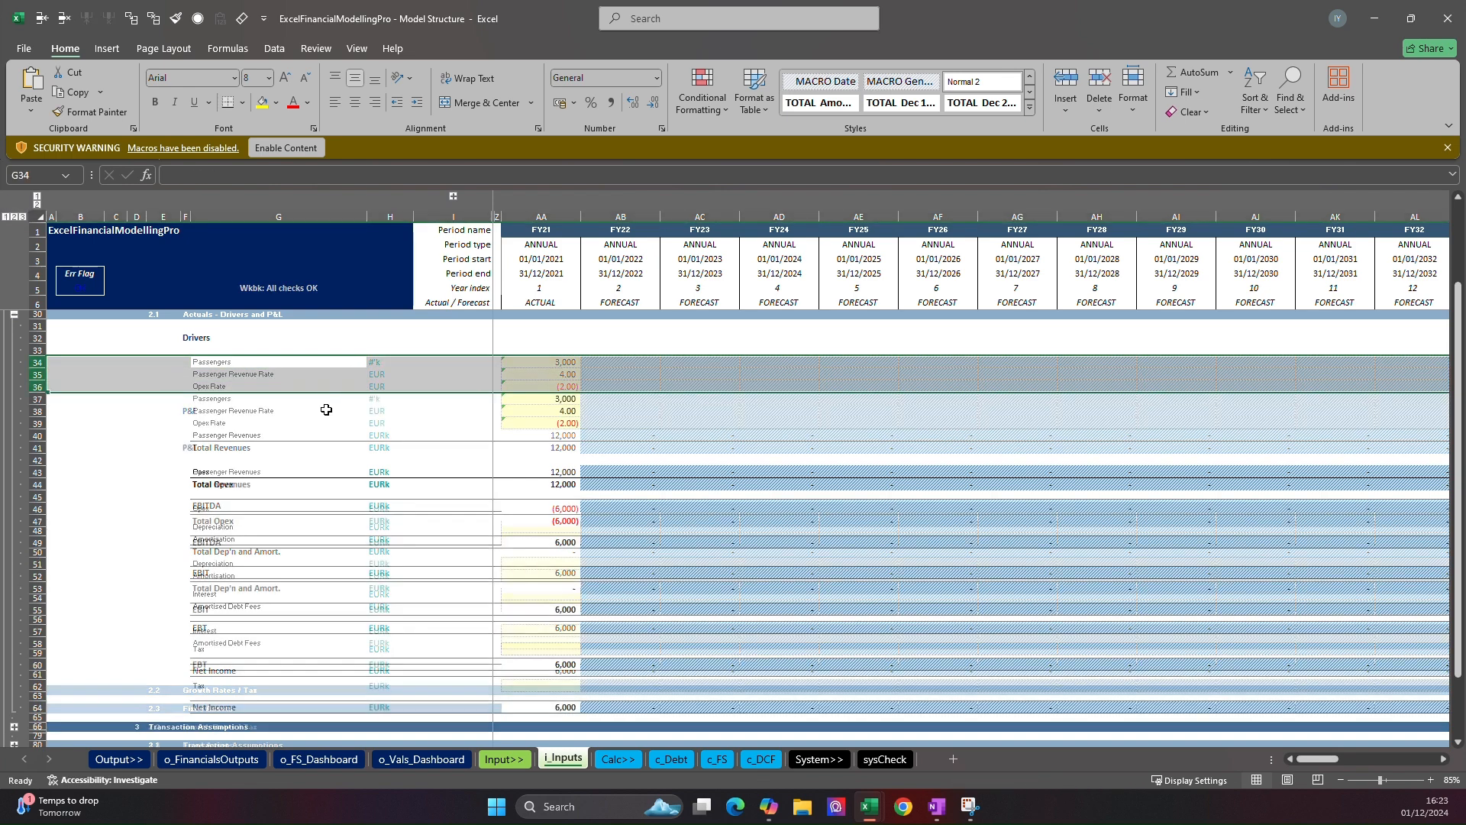
{"action": "key", "text": "Up"}
{"action": "key", "text": "Down"}
{"action": "key", "text": "shift+Down"}
{"action": "key", "text": "shift+Down"}
{"action": "key", "text": "Up"}
{"action": "key", "text": "Down"}
{"action": "key", "text": "ctrl+z"}
Delete sheet rows 34 to 37, covering the three drivers and the blank row below, and undo the deletion
{"action": "key", "text": "Up"}
{"action": "key", "text": "Down"}
{"action": "key", "text": "shift+Down"}
{"action": "key", "text": "shift+Down"}
{"action": "key", "text": "shift+Down"}
{"action": "key", "text": "shift+Up"}
{"action": "key", "text": "shift+Down"}
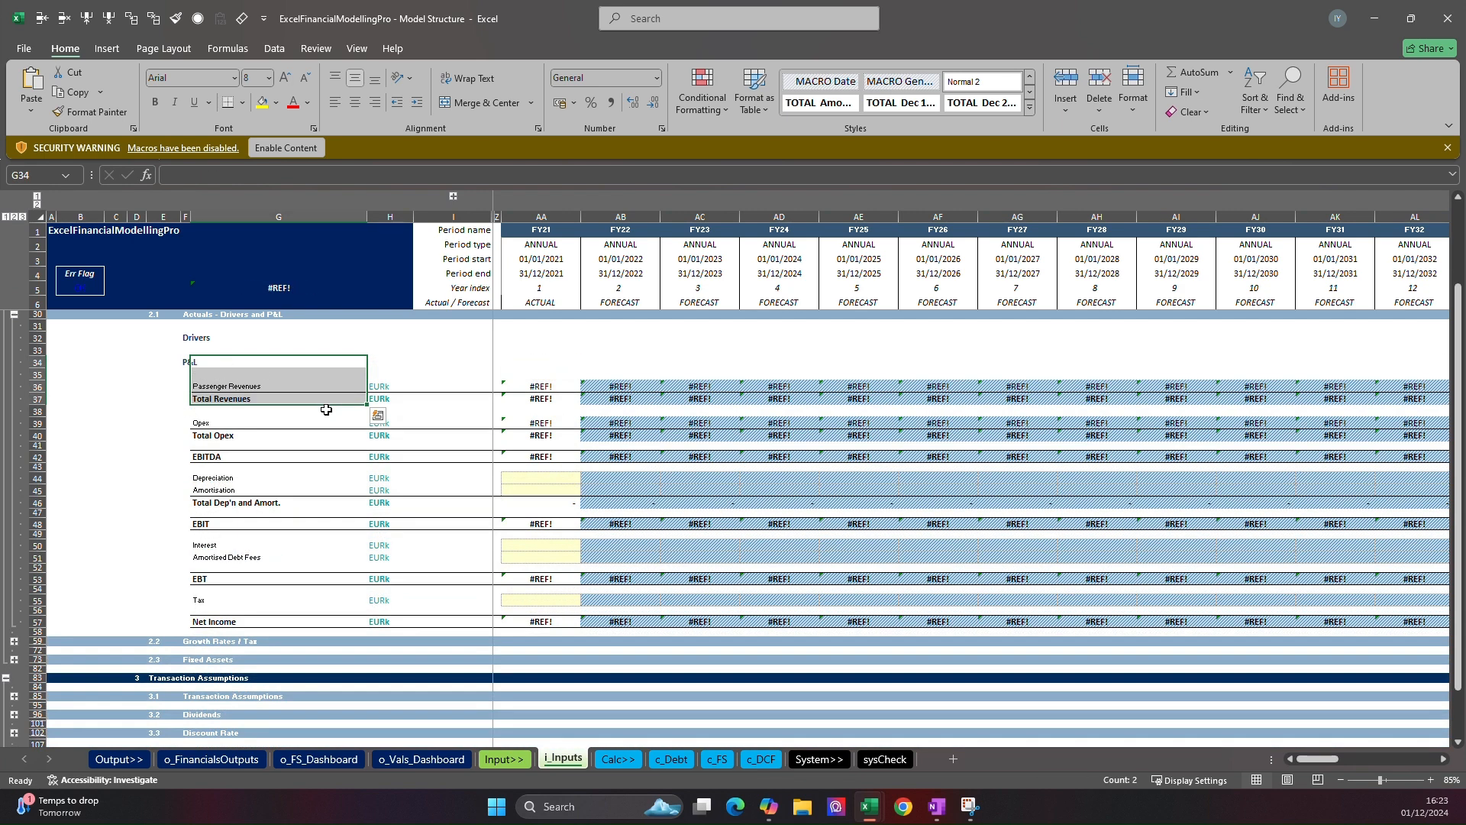
{"action": "key", "text": "ctrl+z"}
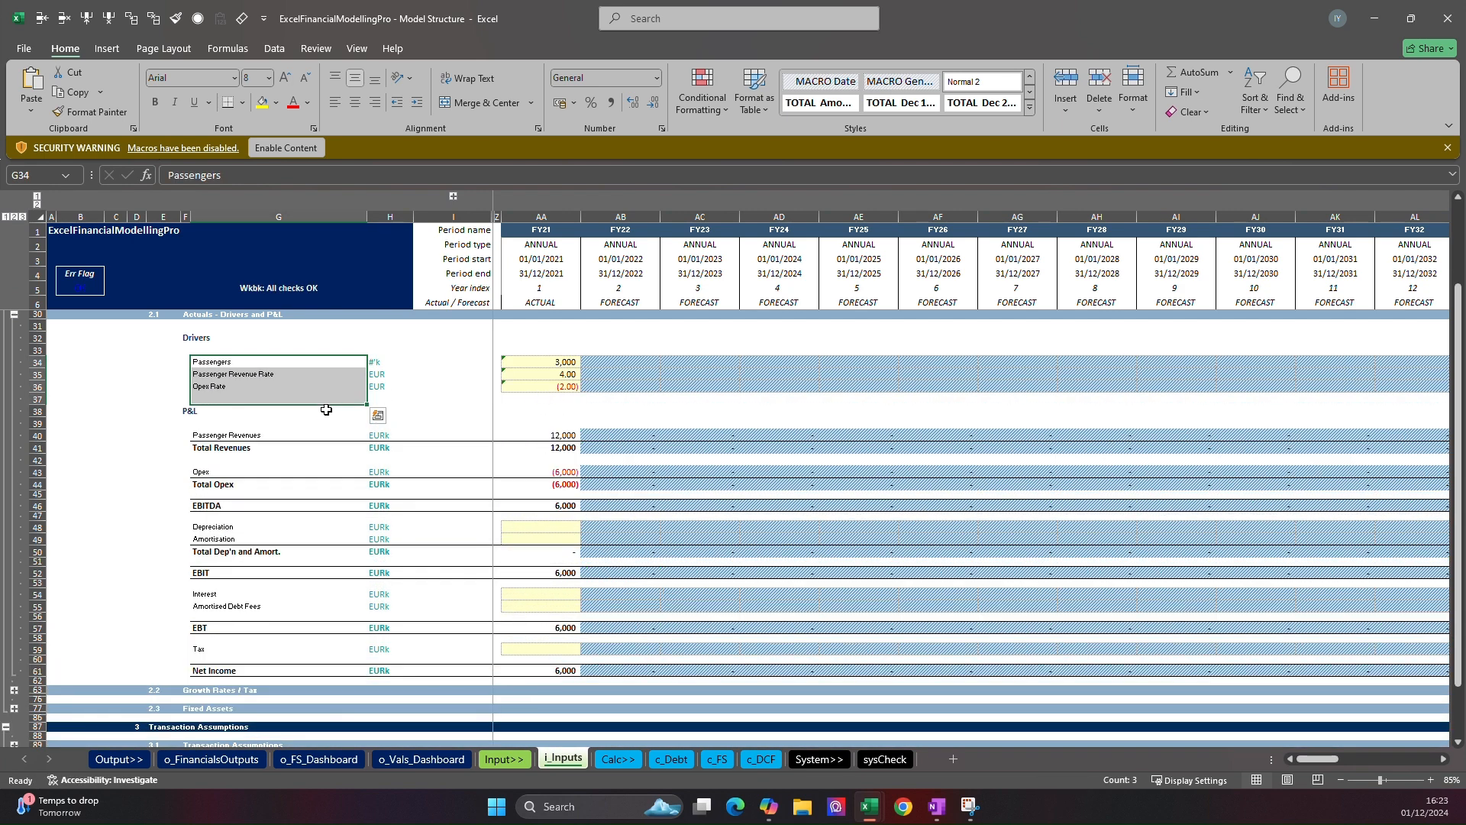
Trace the dependents of the FY21 Passengers value in AA34 and remove the dependent arrows
{"action": "key", "text": "Right"}
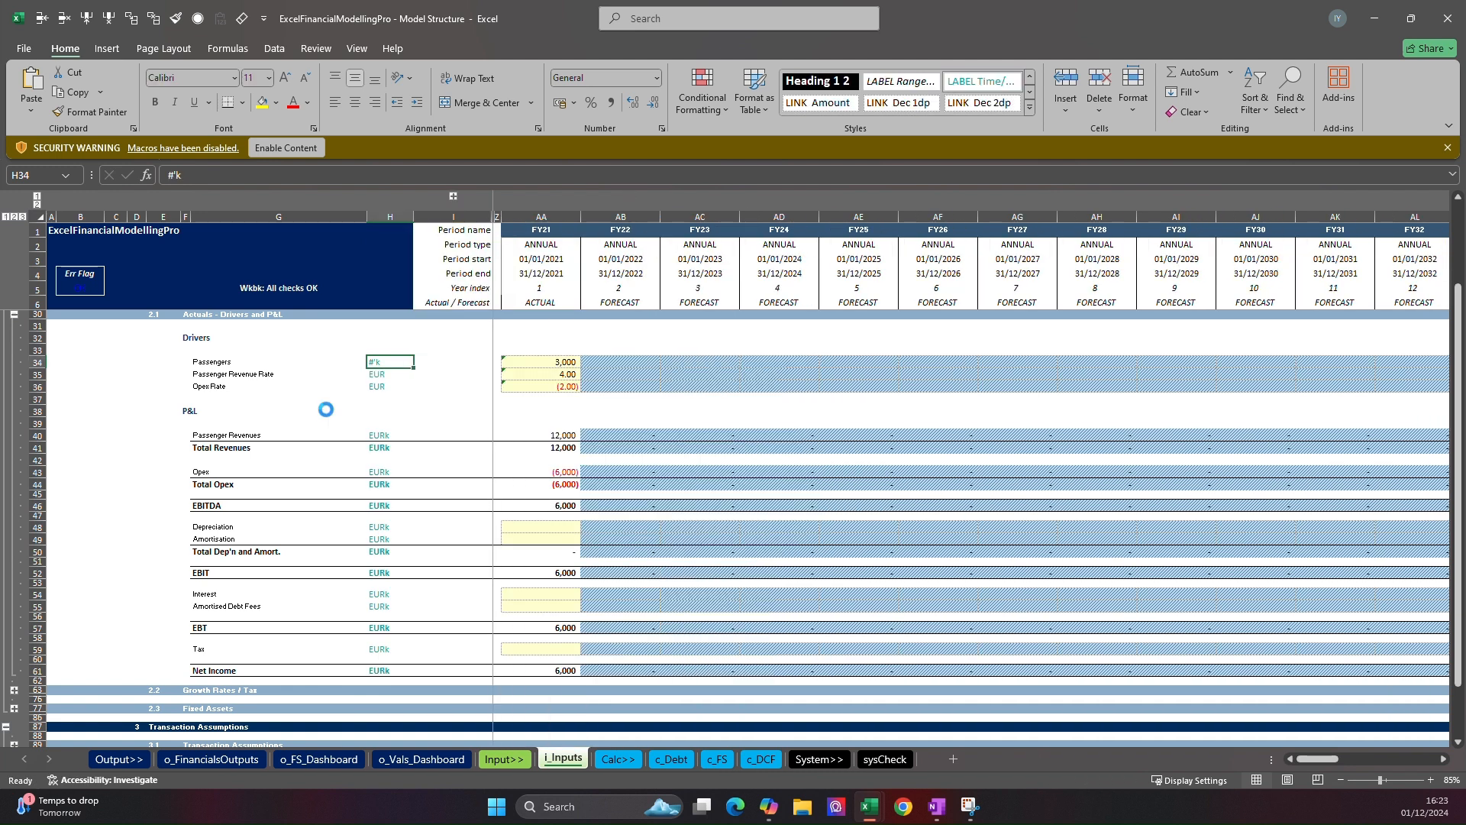
{"action": "key", "text": "ctrl+z"}
{"action": "key", "text": "ctrl+Right"}
{"action": "key", "text": "alt+6"}
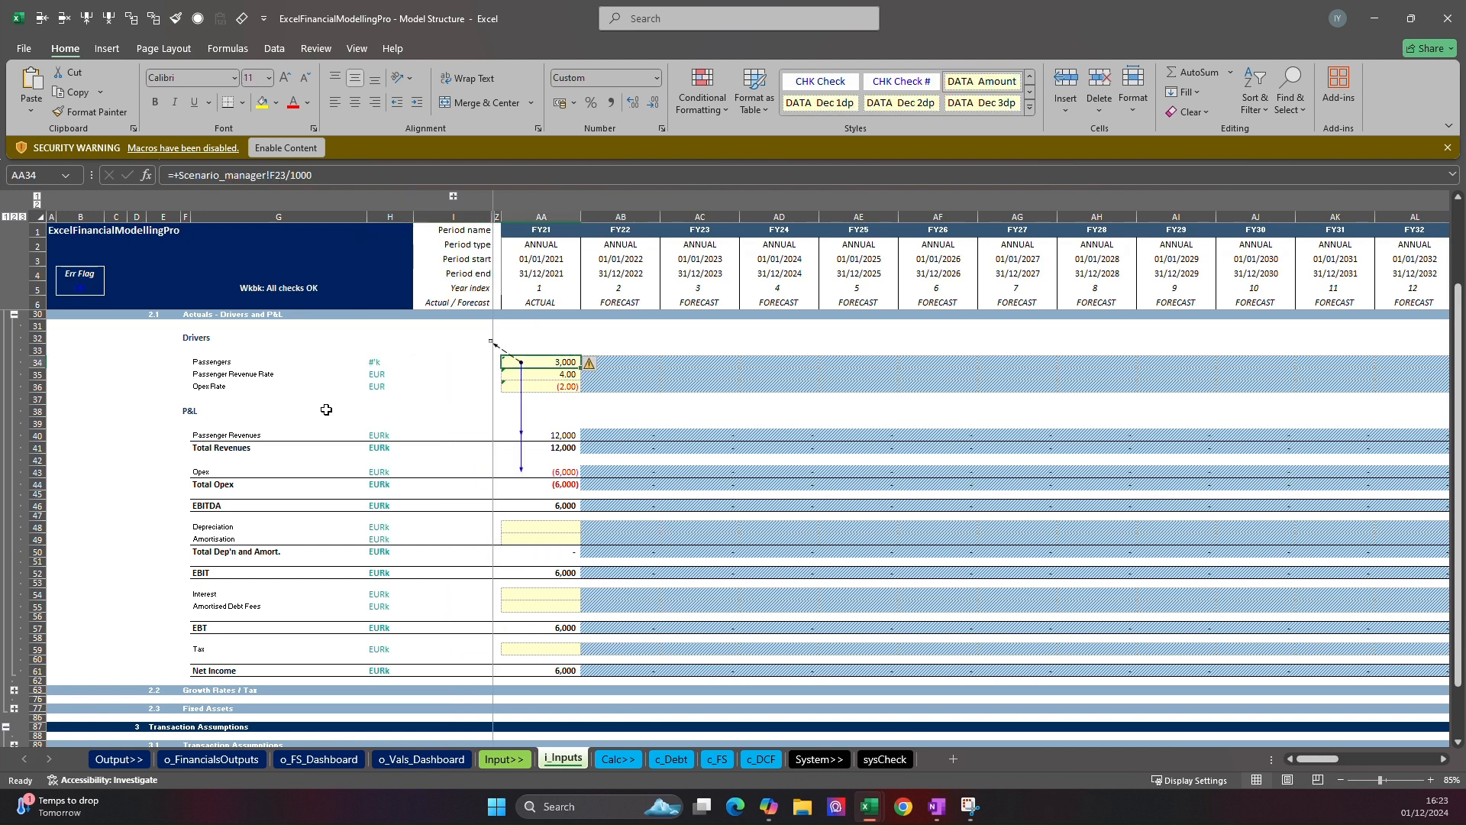
{"action": "key", "text": "alt+7"}
Enter 1 in cell H37, directly below the Opex Rate unit
{"action": "key", "text": "Left"}
{"action": "key", "text": "Left"}
{"action": "key", "text": "Left"}
{"action": "key", "text": "Down"}
{"action": "key", "text": "Down"}
{"action": "key", "text": "Down"}
{"action": "key", "text": "F2"}
{"action": "key", "text": "Escape"}
{"action": "key", "text": "Left"}
{"action": "key", "text": "ctrl+c"}
{"action": "key", "text": "Right"}
{"action": "key", "text": "ctrl+v"}
{"action": "key", "text": "Escape"}
{"action": "key", "text": "Up"}
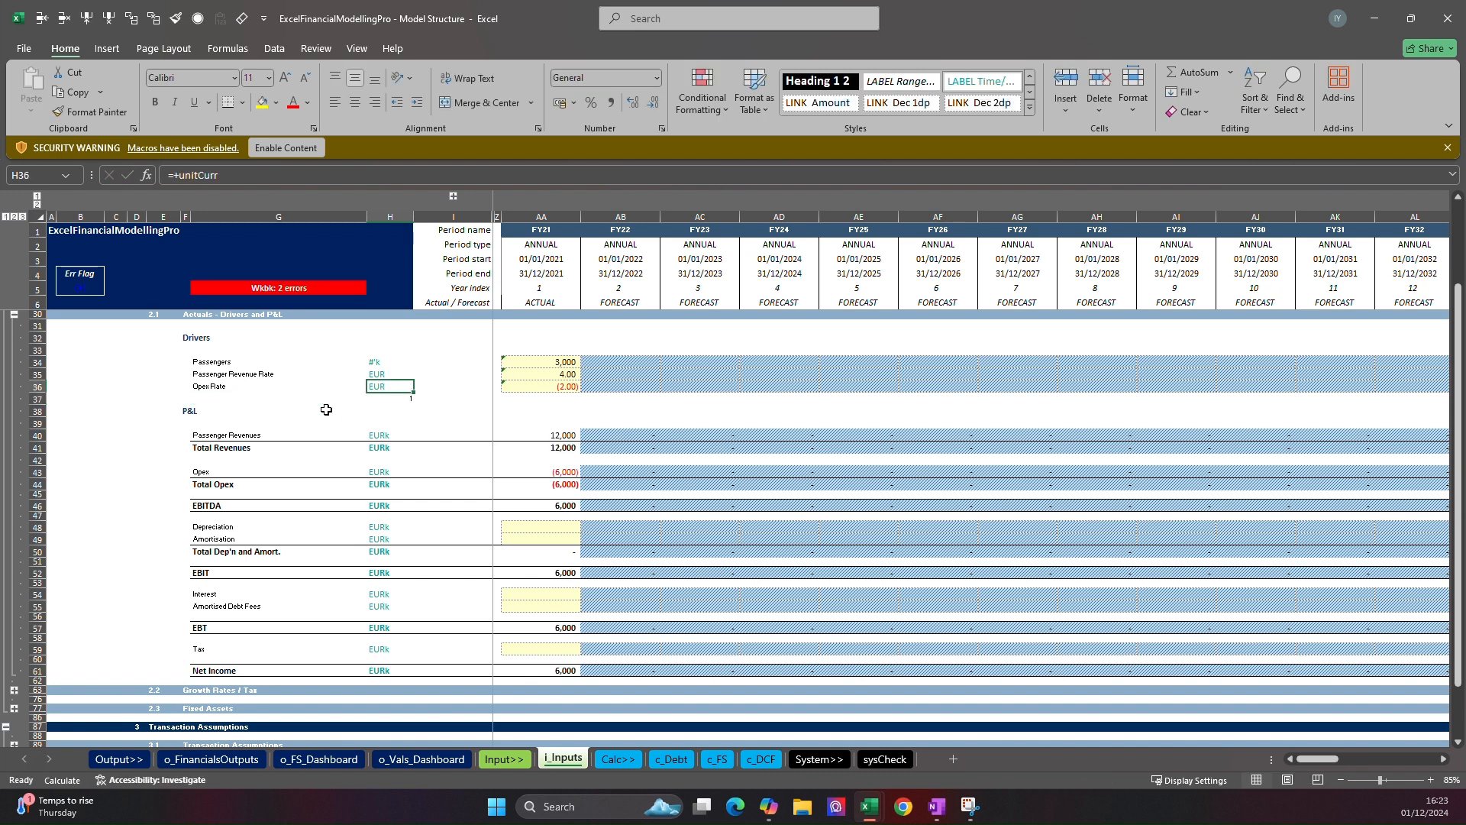
Copy the formatting of the Opex Rate unit cell H36 onto H37, and clear everything from H37
{"action": "key", "text": "ctrl+c"}
{"action": "key", "text": "Escape"}
{"action": "key", "text": "F9"}
{"action": "key", "text": "Down"}
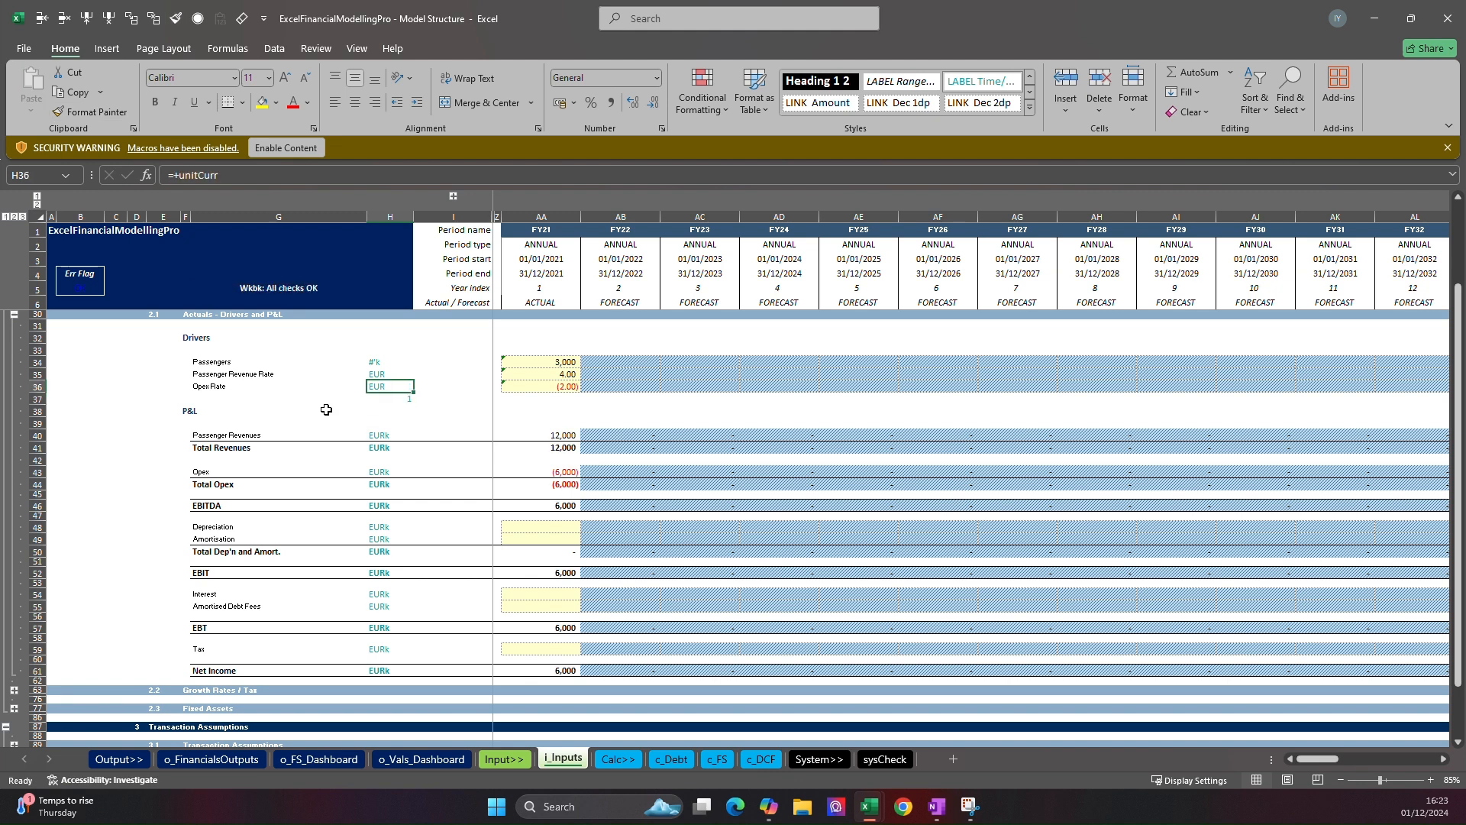
{"action": "key", "text": "Up"}
{"action": "key", "text": "ctrl+c"}
{"action": "key", "text": "Down"}
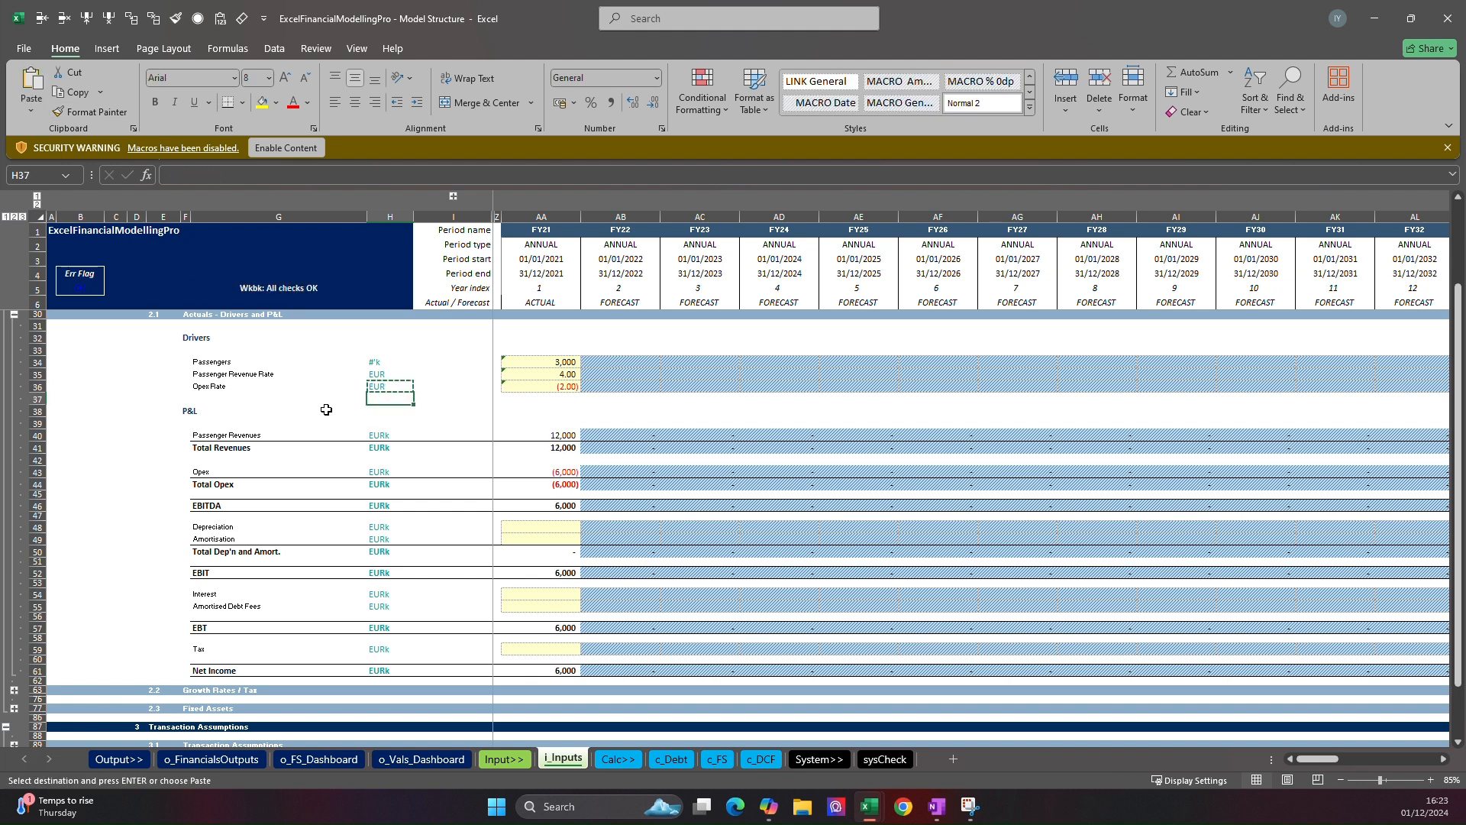
{"action": "key", "text": "Left"}
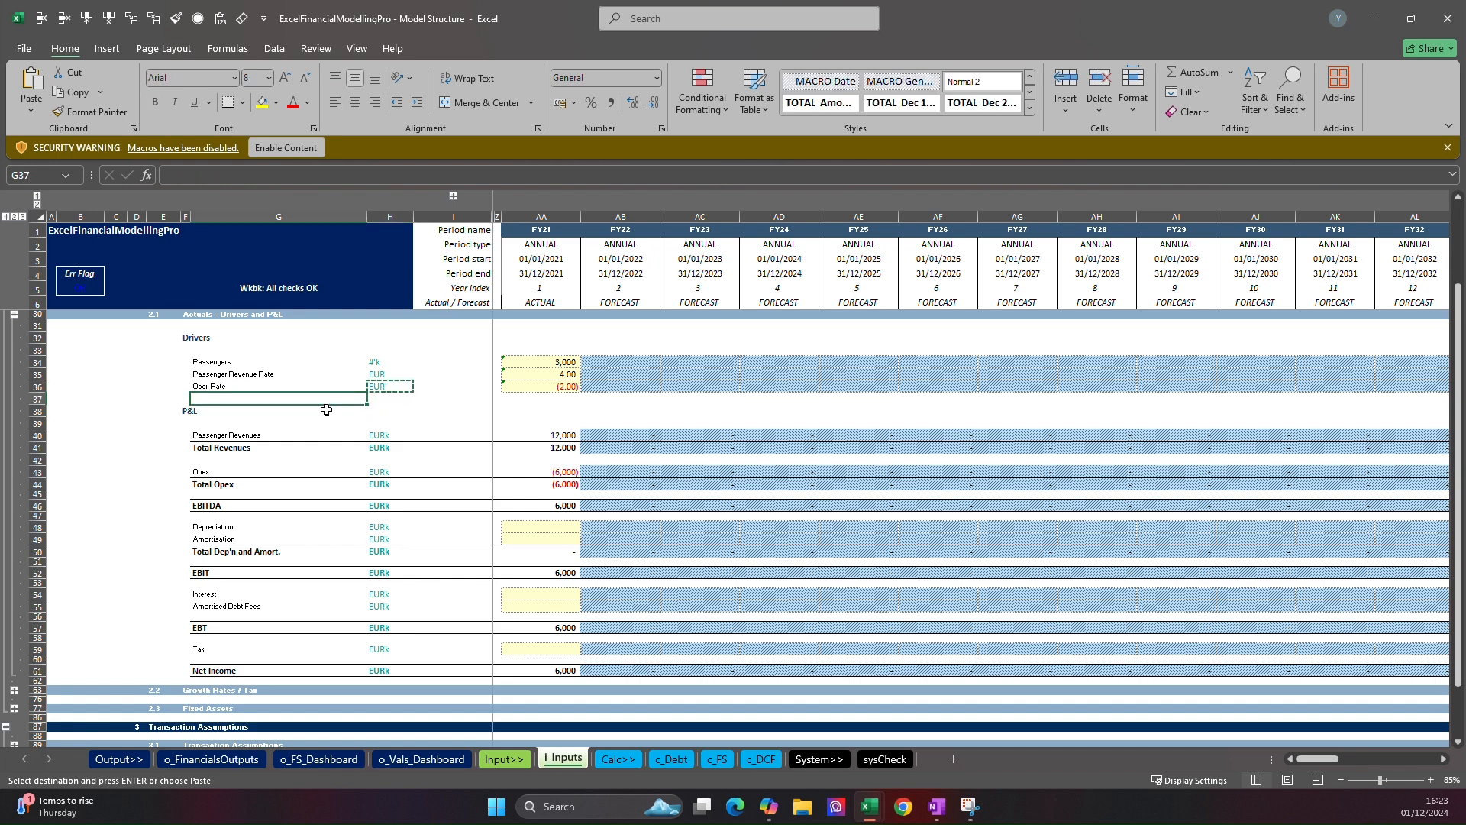
Hide all sheet rows from row 160 down to the end of the sheet, below the END heading
{"action": "key", "text": "ctrl+Left"}
{"action": "key", "text": "ctrl+Down"}
{"action": "key", "text": "ctrl+Down"}
{"action": "key", "text": "Down"}
{"action": "key", "text": "Down"}
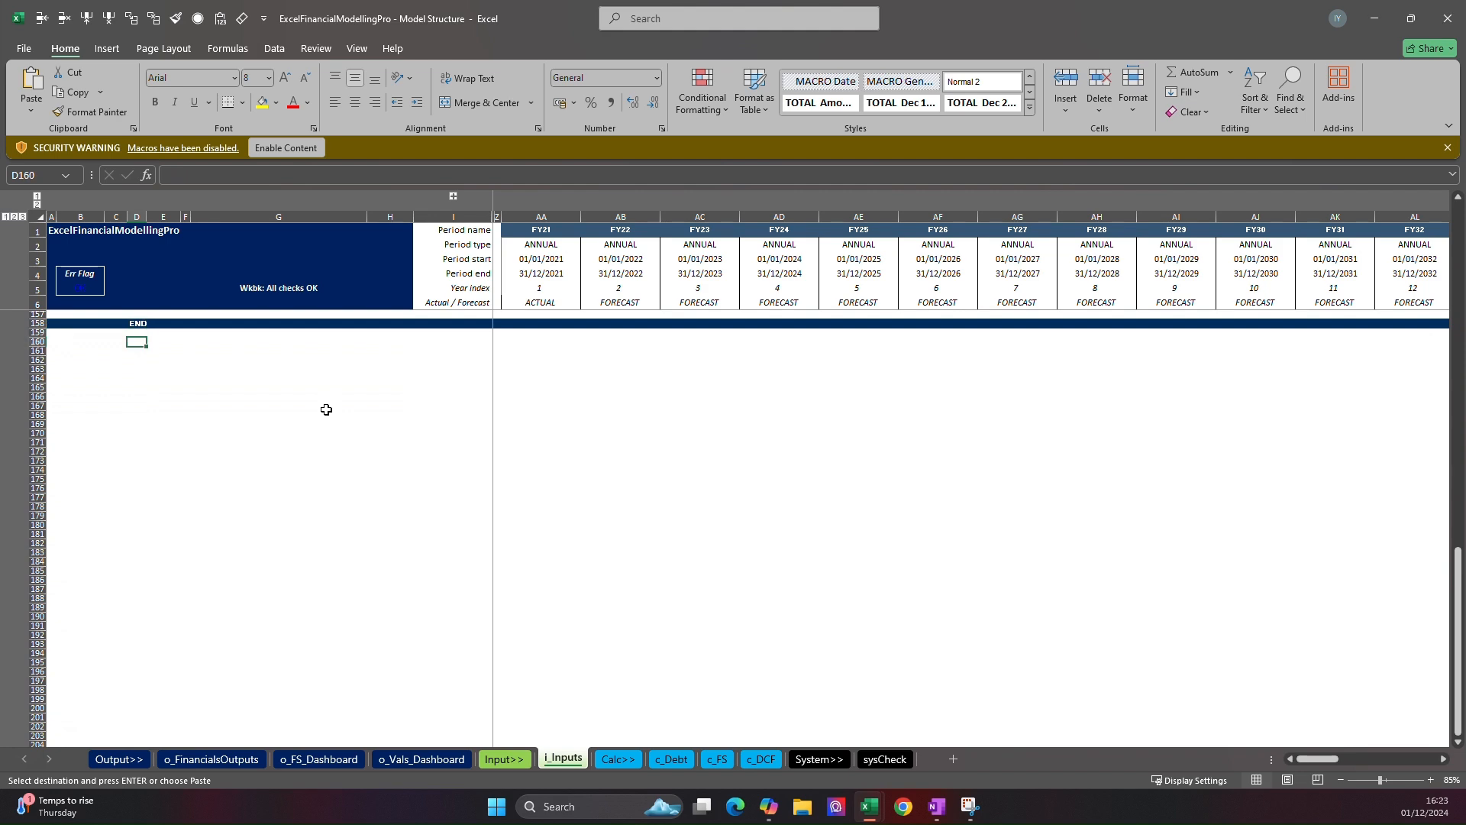
{"action": "key", "text": "ctrl+shift+Down"}
{"action": "key", "text": "Up"}
{"action": "key", "text": "Up"}
{"action": "key", "text": "Up"}
{"action": "key", "text": "Up"}
{"action": "key", "text": "Down"}
{"action": "key", "text": "Down"}
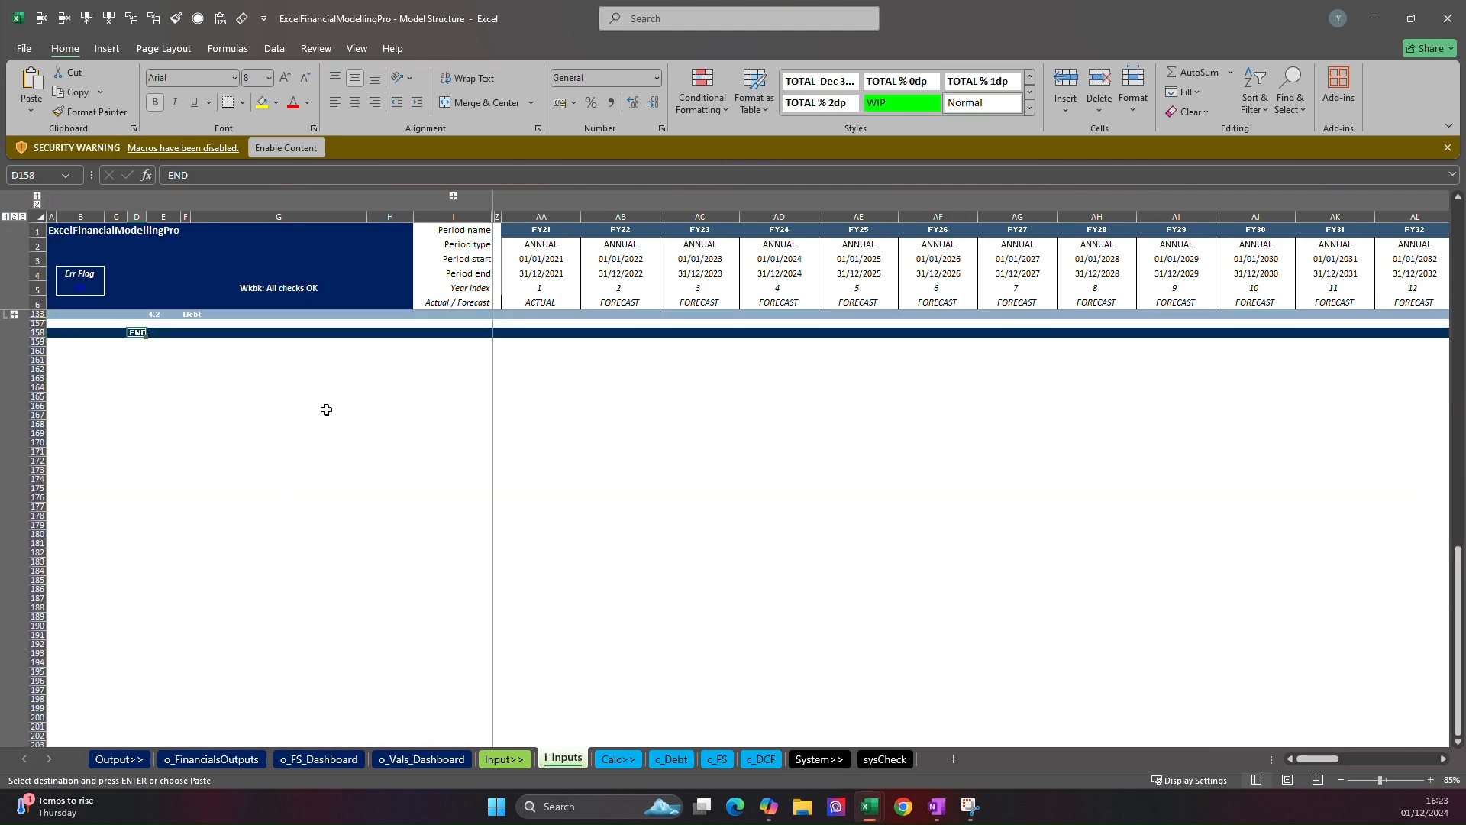
{"action": "key", "text": "ctrl+shift+Down"}
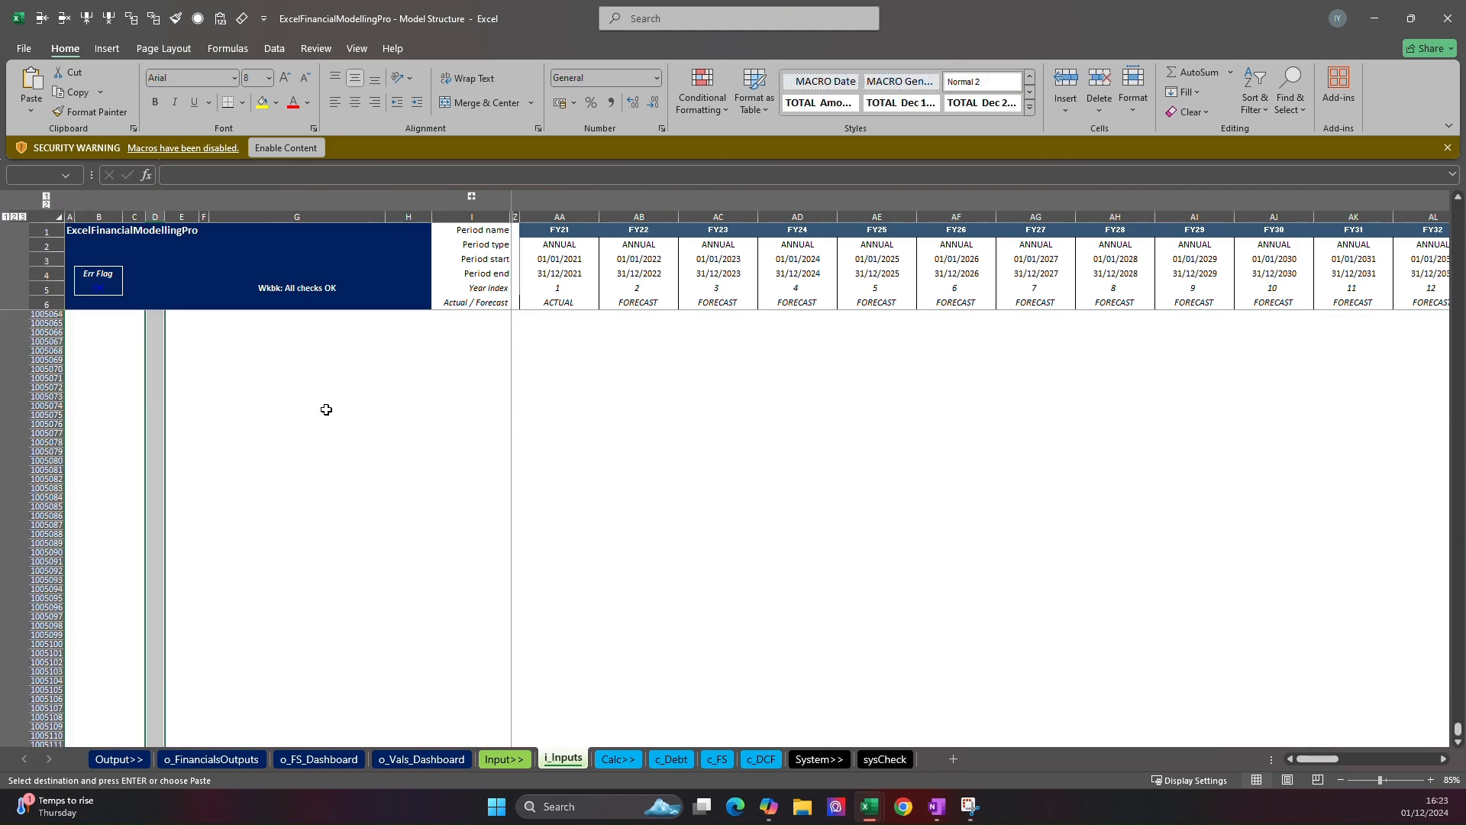
{"action": "key", "text": "ctrl+9"}
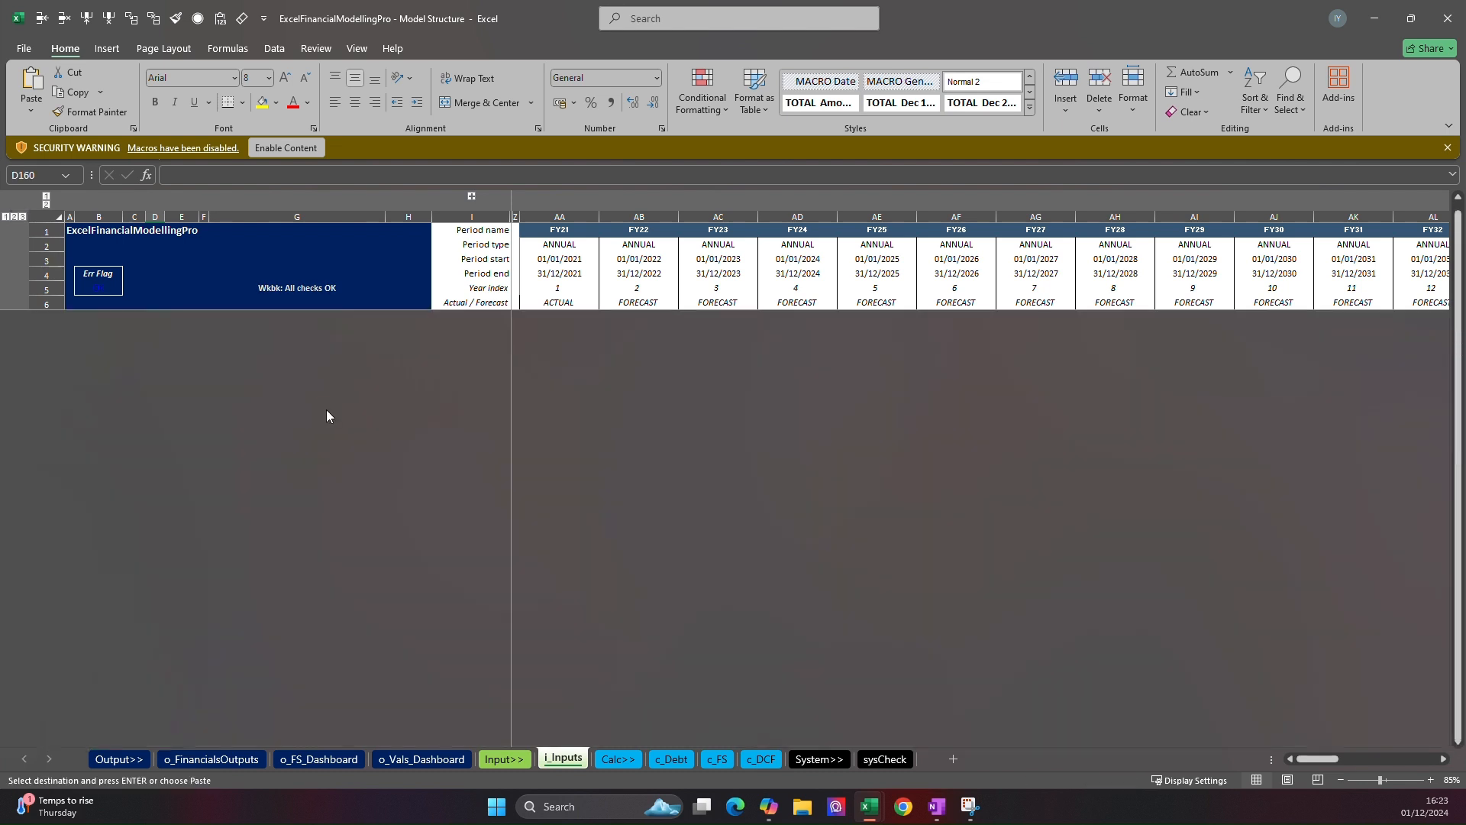
Paste the FY21 EBIT amount as a plain value into the FY21 Interest cell AA54, and delete it from there
{"action": "key", "text": "Up"}
{"action": "key", "text": "Up"}
{"action": "key", "text": "Up"}
{"action": "key", "text": "Up"}
{"action": "key", "text": "Up"}
{"action": "key", "text": "Up"}
{"action": "key", "text": "Up"}
{"action": "key", "text": "Up"}
{"action": "key", "text": "Up"}
{"action": "key", "text": "Up"}
{"action": "key", "text": "Up"}
{"action": "key", "text": "Up"}
{"action": "key", "text": "Up"}
{"action": "key", "text": "Up"}
{"action": "key", "text": "Up"}
{"action": "key", "text": "Up"}
{"action": "key", "text": "Up"}
{"action": "key", "text": "Up"}
{"action": "key", "text": "Up"}
{"action": "key", "text": "Up"}
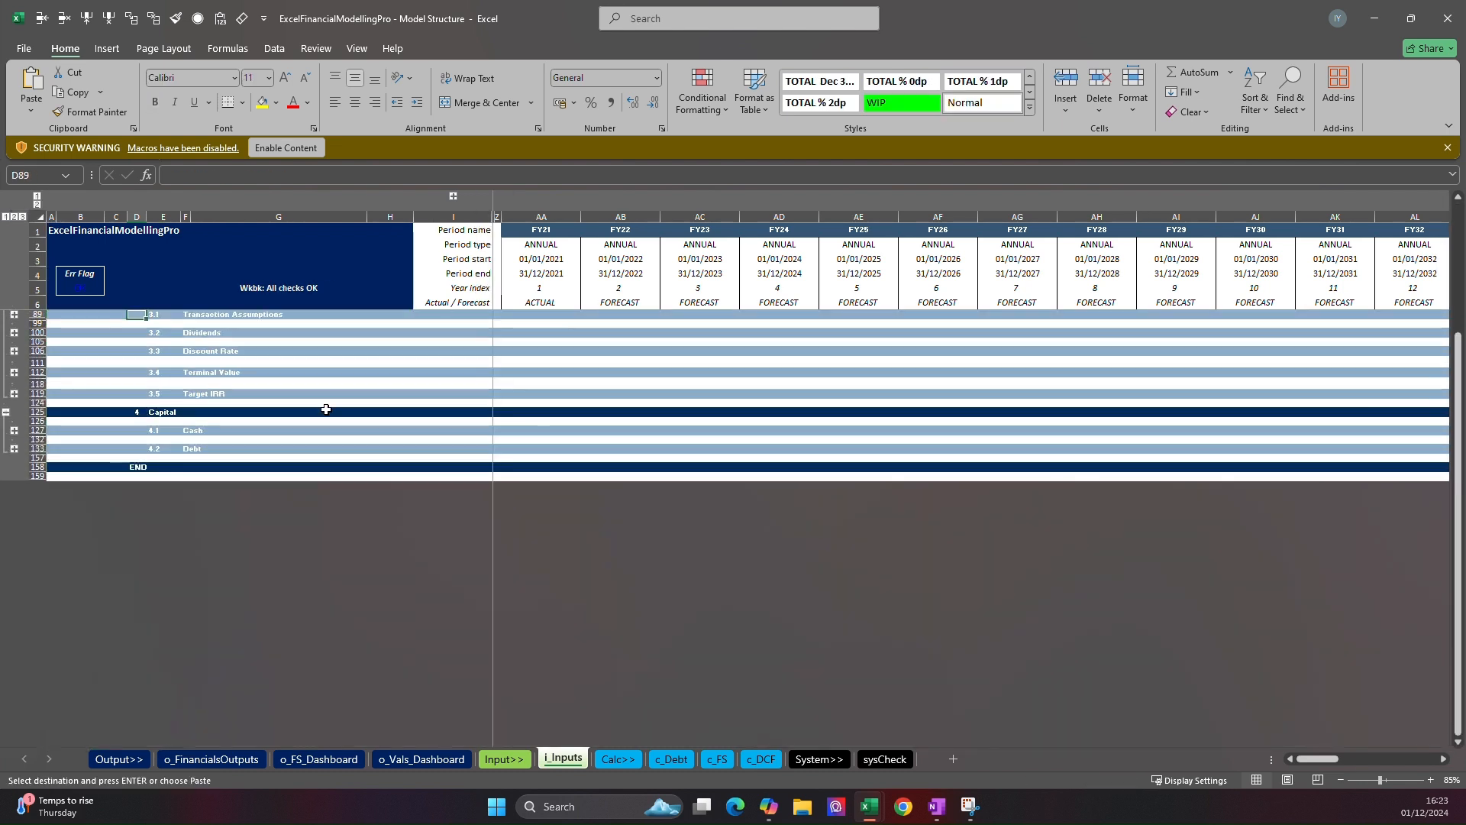
{"action": "key", "text": "Down"}
{"action": "key", "text": "Down"}
{"action": "key", "text": "Down"}
{"action": "key", "text": "Down"}
{"action": "key", "text": "Right"}
{"action": "key", "text": "Right"}
{"action": "key", "text": "Right"}
{"action": "key", "text": "Right"}
{"action": "key", "text": "Right"}
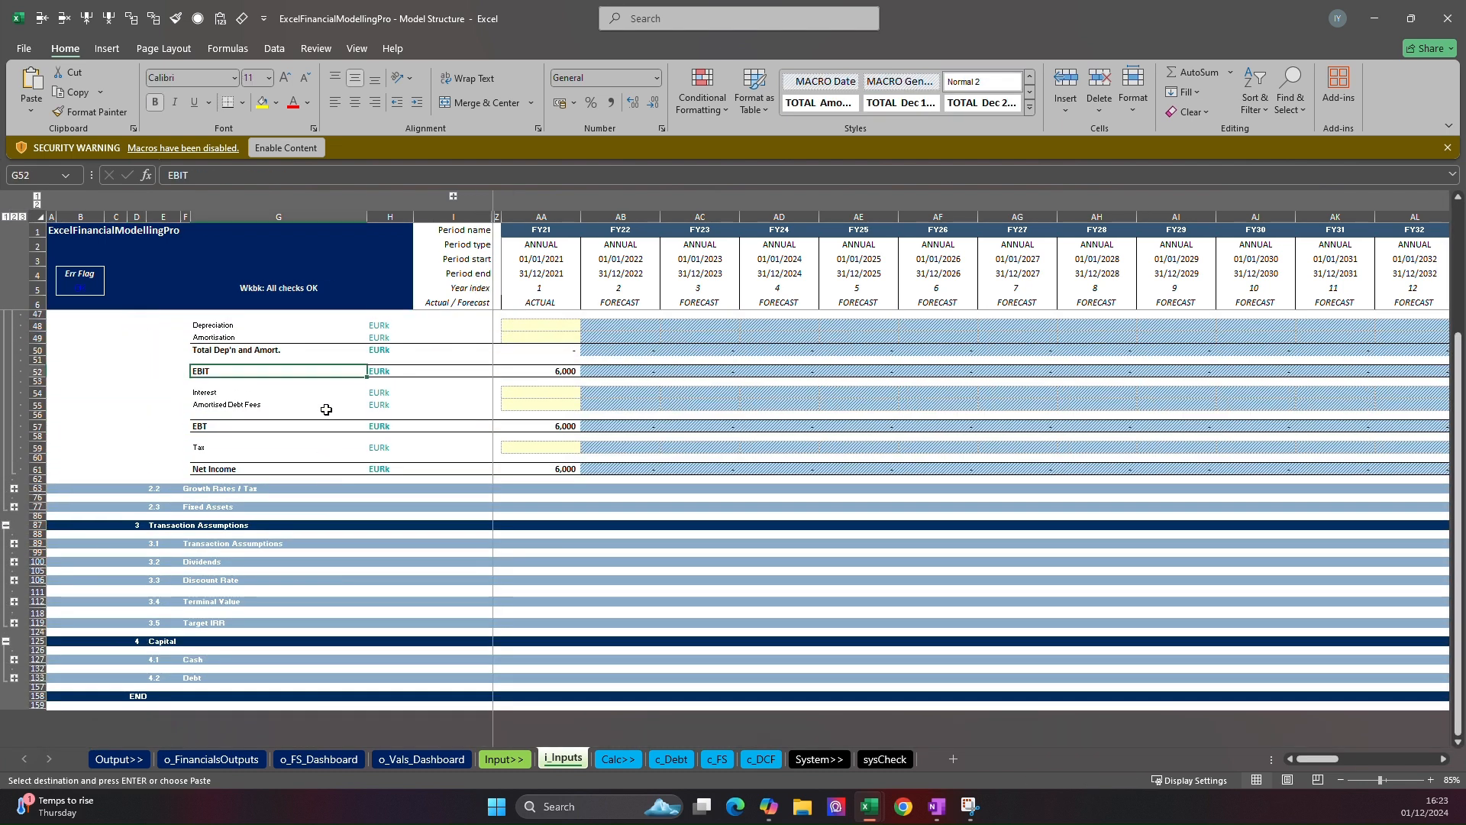
{"action": "key", "text": "Right"}
{"action": "key", "text": "Right"}
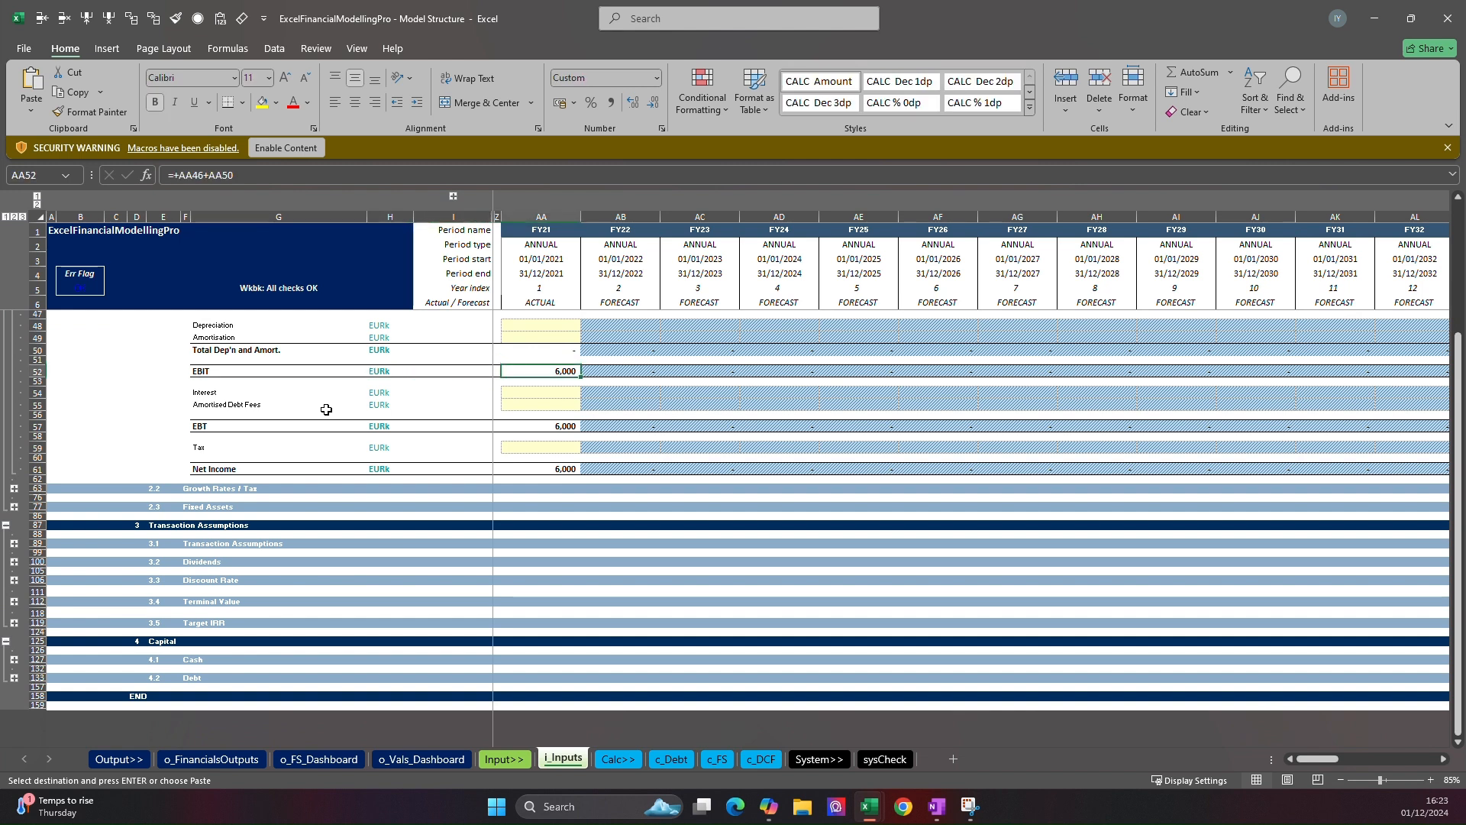
{"action": "key", "text": "Down"}
{"action": "key", "text": "Down"}
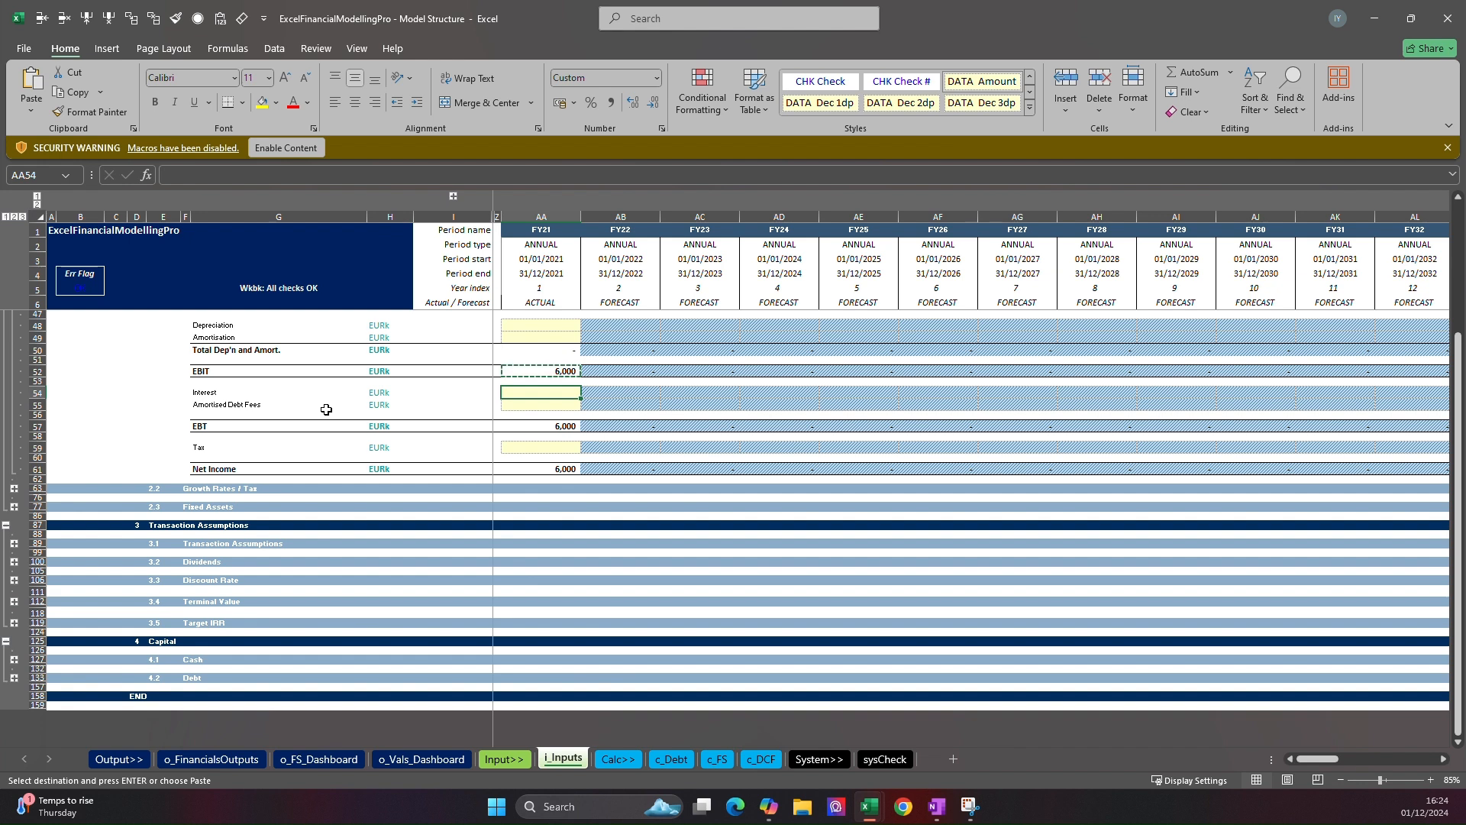
{"action": "type", "text": "6,000"}
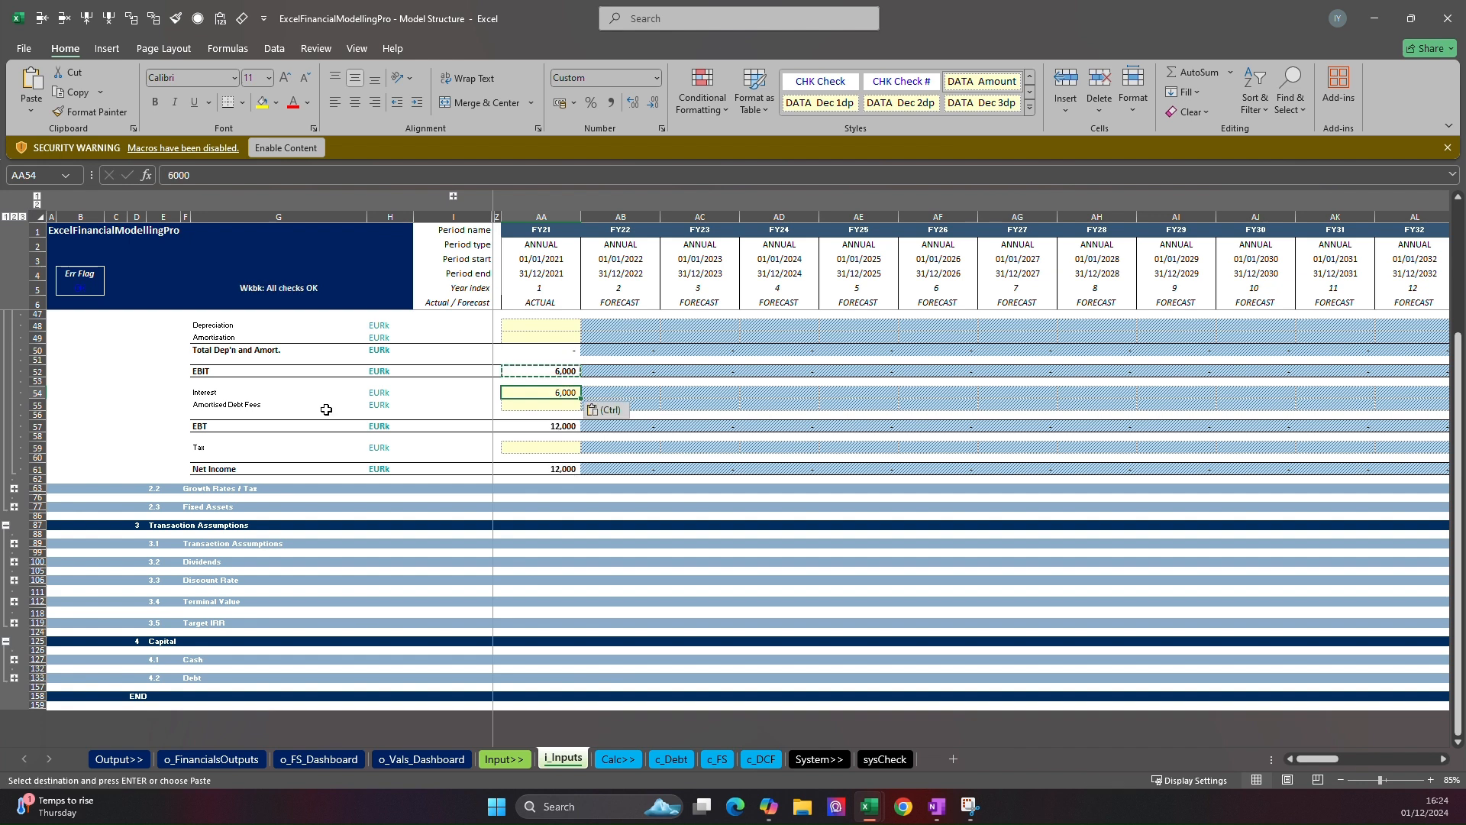
{"action": "key", "text": "Delete"}
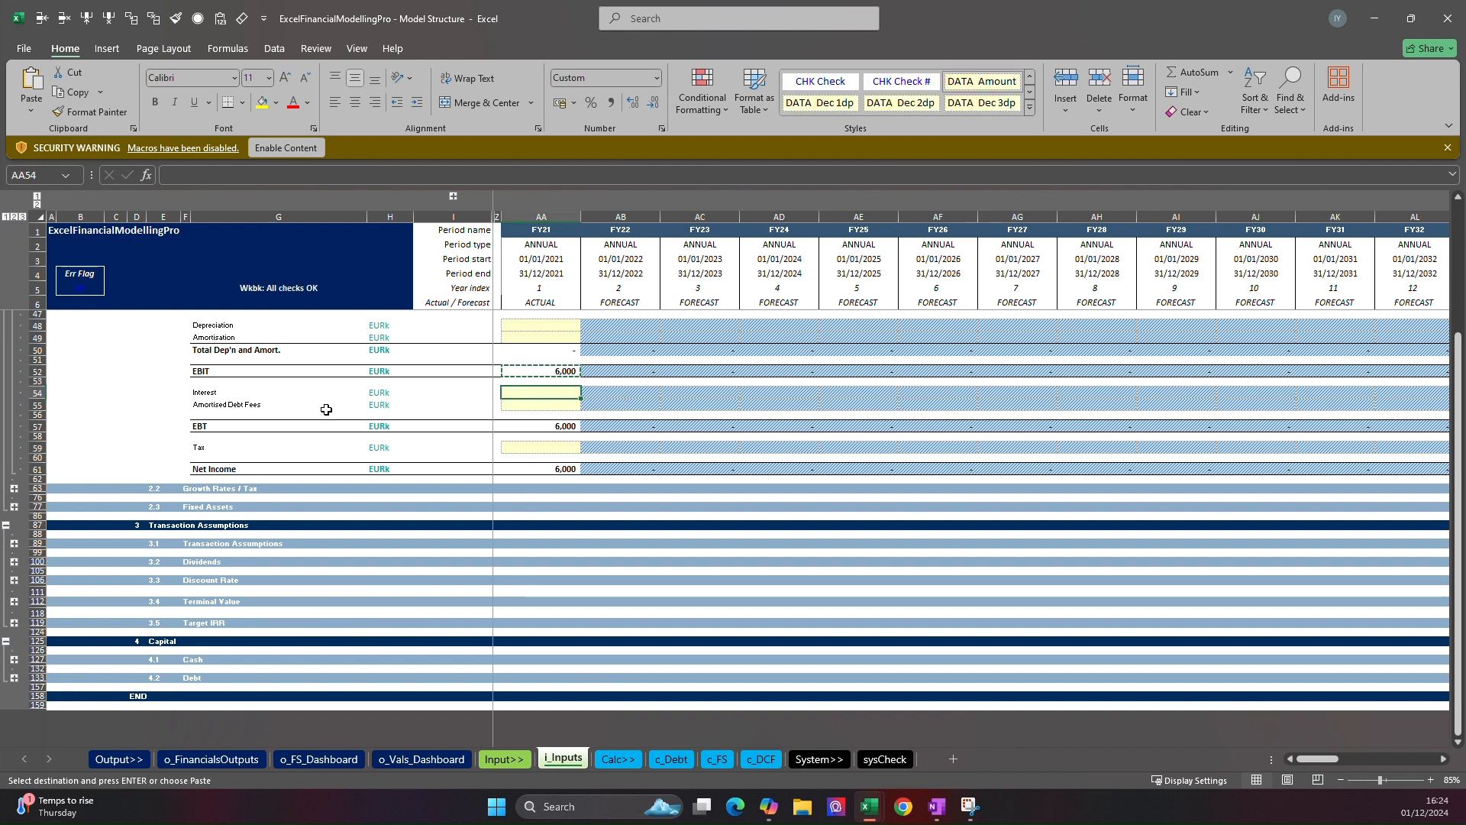
Clear all contents and formatting from row 30, the Actuals - Drivers and P&L heading, and undo the clearing
{"action": "key", "text": "ctrl+Left"}
{"action": "key", "text": "ctrl+Left"}
{"action": "key", "text": "ctrl+Left"}
{"action": "key", "text": "ctrl+Up"}
{"action": "key", "text": "Right"}
{"action": "key", "text": "Right"}
{"action": "key", "text": "Right"}
{"action": "key", "text": "Down"}
{"action": "key", "text": "Down"}
{"action": "key", "text": "Right"}
{"action": "key", "text": "Down"}
{"action": "key", "text": "Down"}
{"action": "key", "text": "Down"}
{"action": "key", "text": "Down"}
{"action": "key", "text": "Down"}
{"action": "key", "text": "Down"}
{"action": "key", "text": "Down"}
{"action": "key", "text": "Down"}
{"action": "key", "text": "Down"}
{"action": "key", "text": "Down"}
{"action": "key", "text": "Down"}
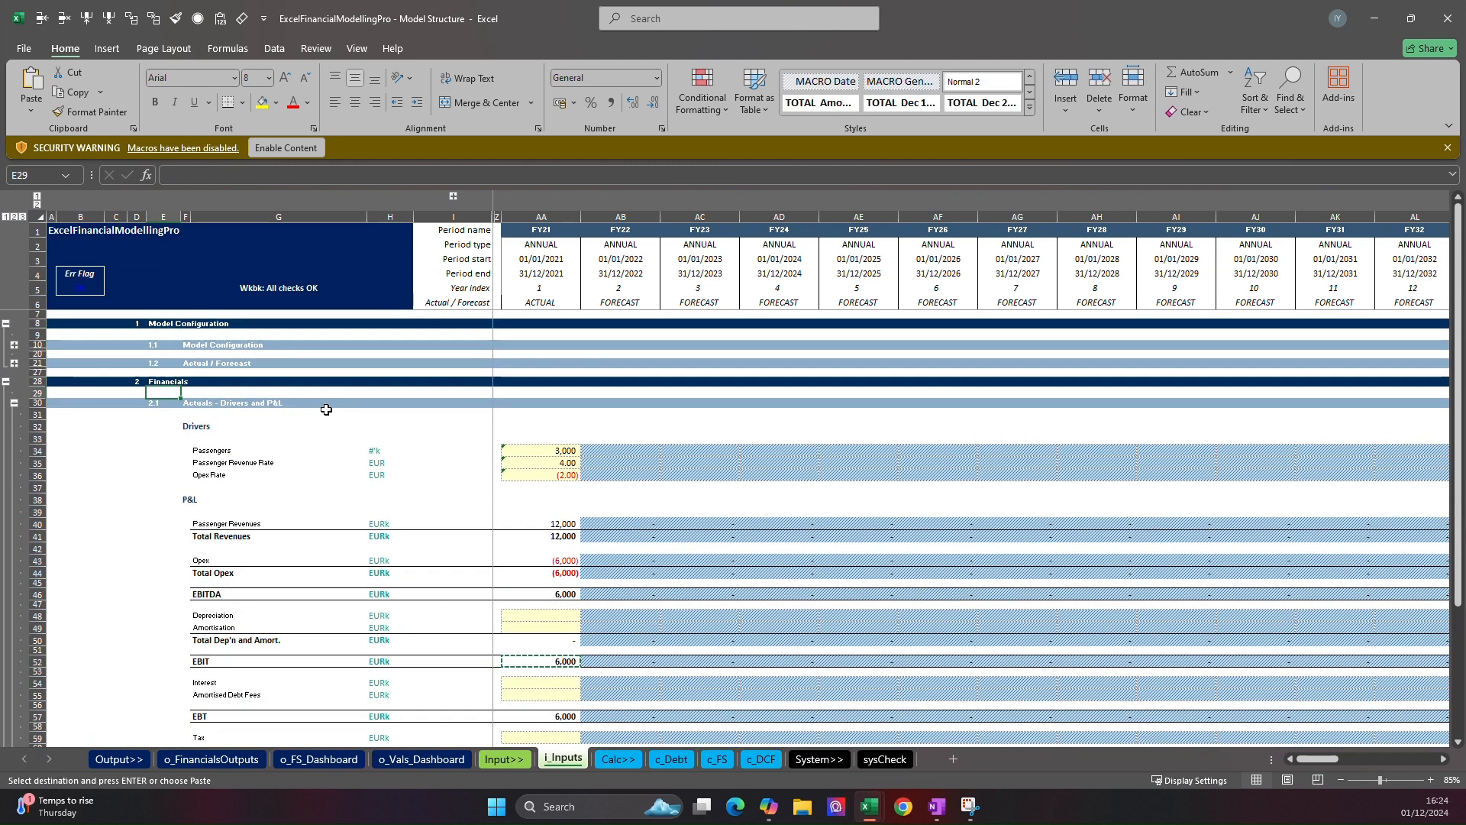
{"action": "key", "text": "Down"}
{"action": "key", "text": "shift+space"}
{"action": "key", "text": "alt+h"}
{"action": "key", "text": "e"}
{"action": "key", "text": "a"}
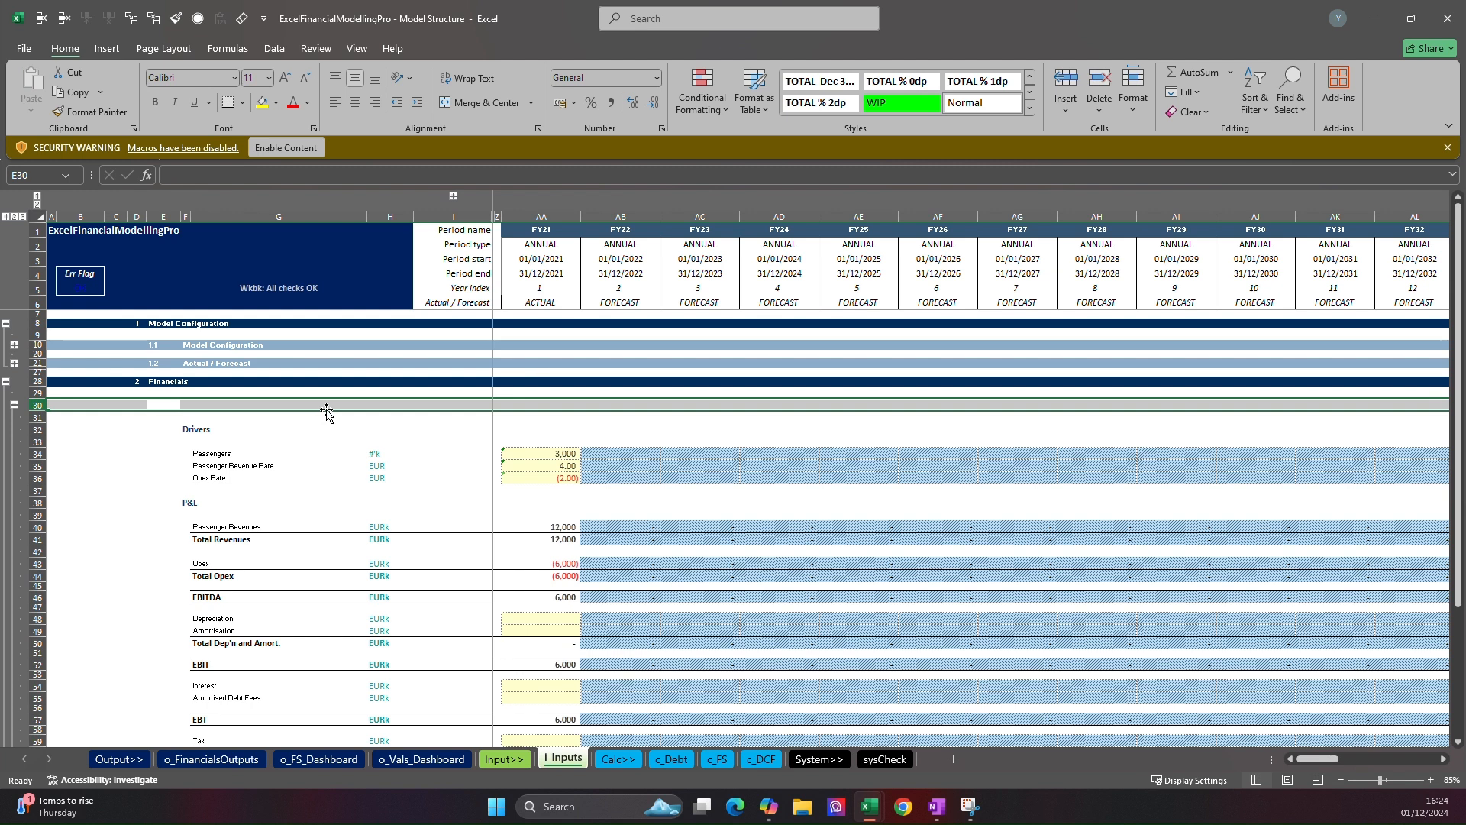
{"action": "key", "text": "ctrl+z"}
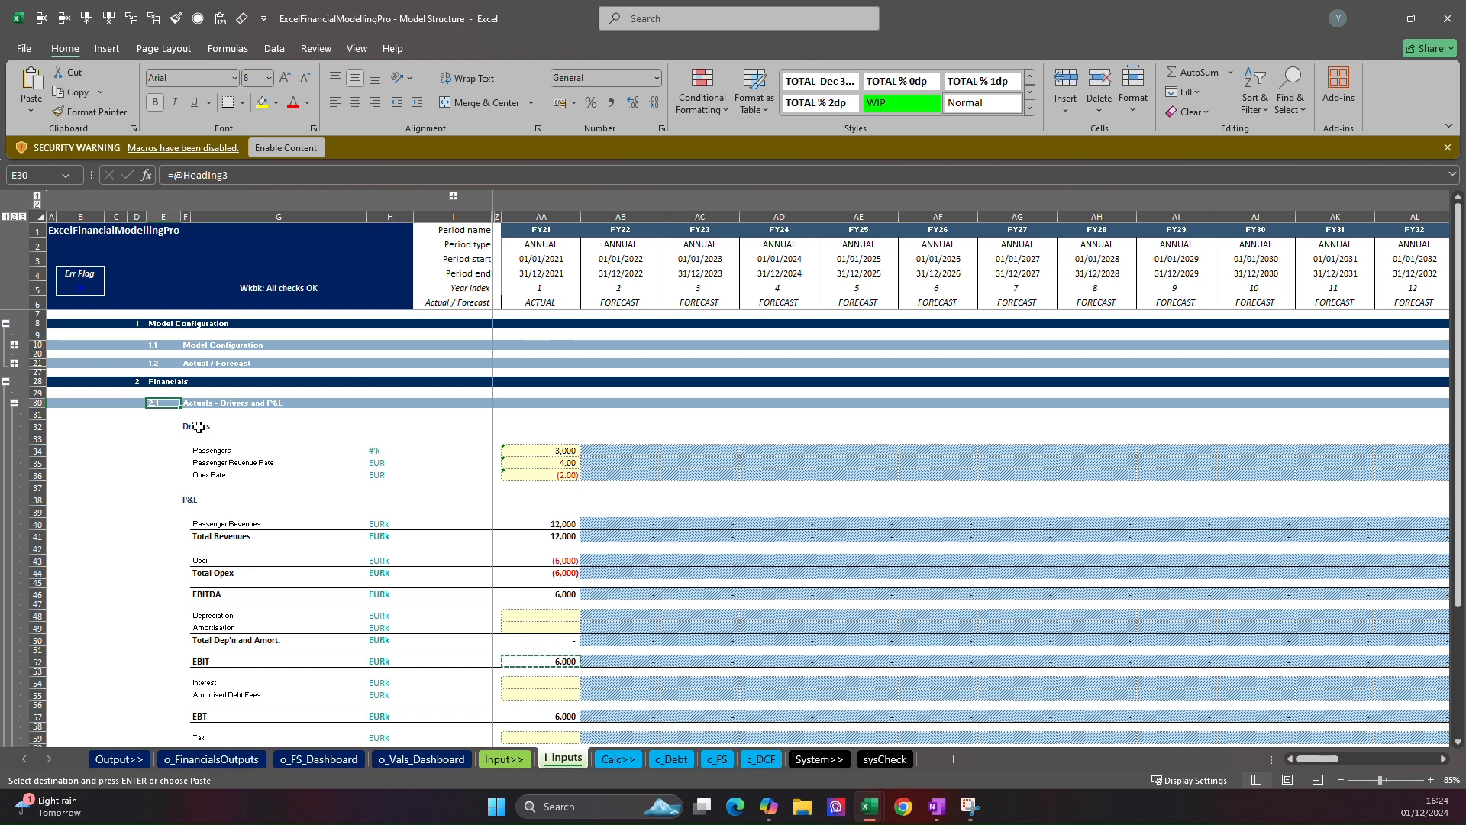
Open the Quick Access Toolbar customization options and browse the All Commands list
{"action": "left_click", "coordinate": [22, 48]}
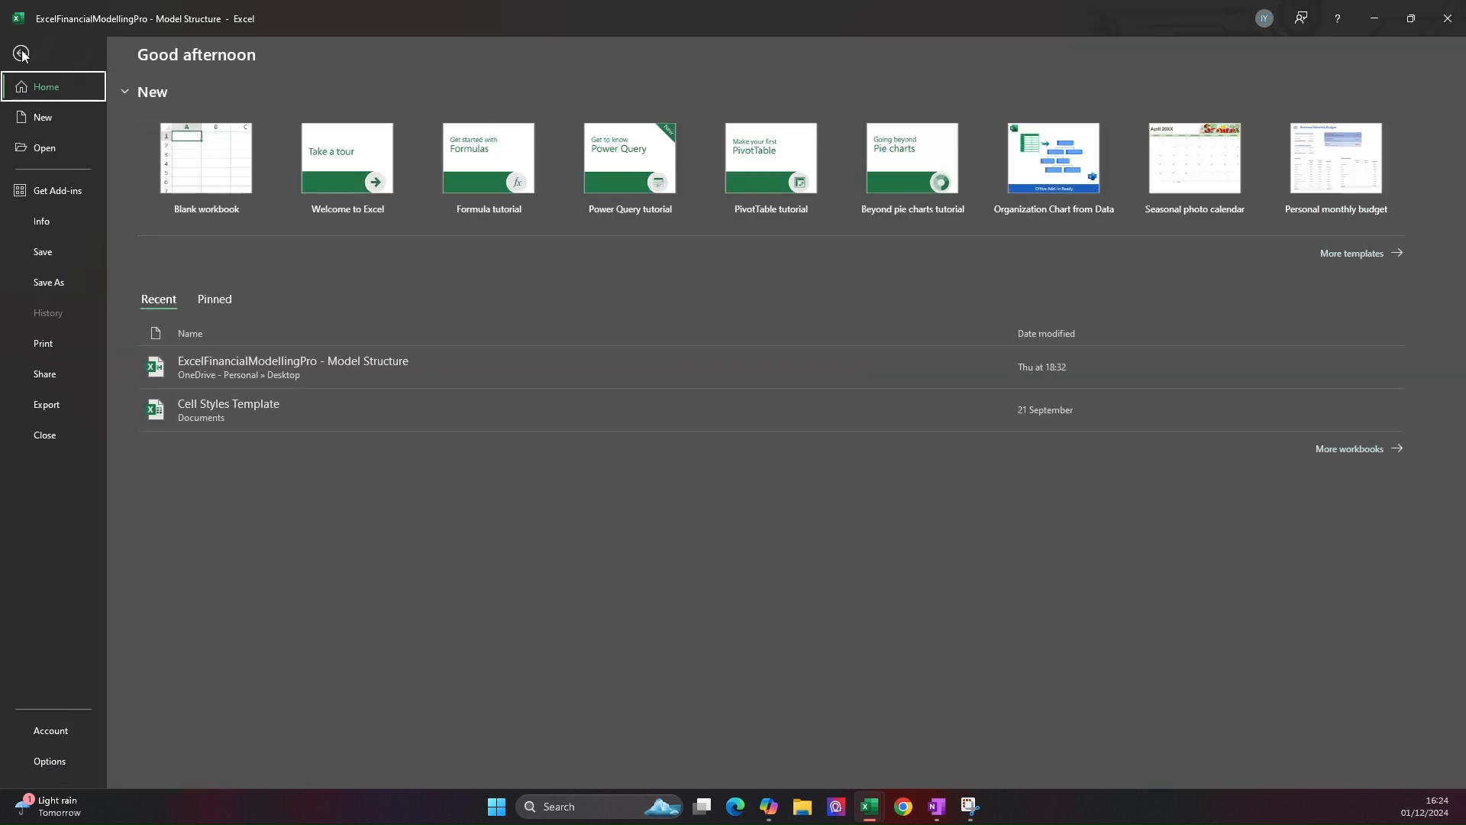
{"action": "left_click", "coordinate": [50, 762]}
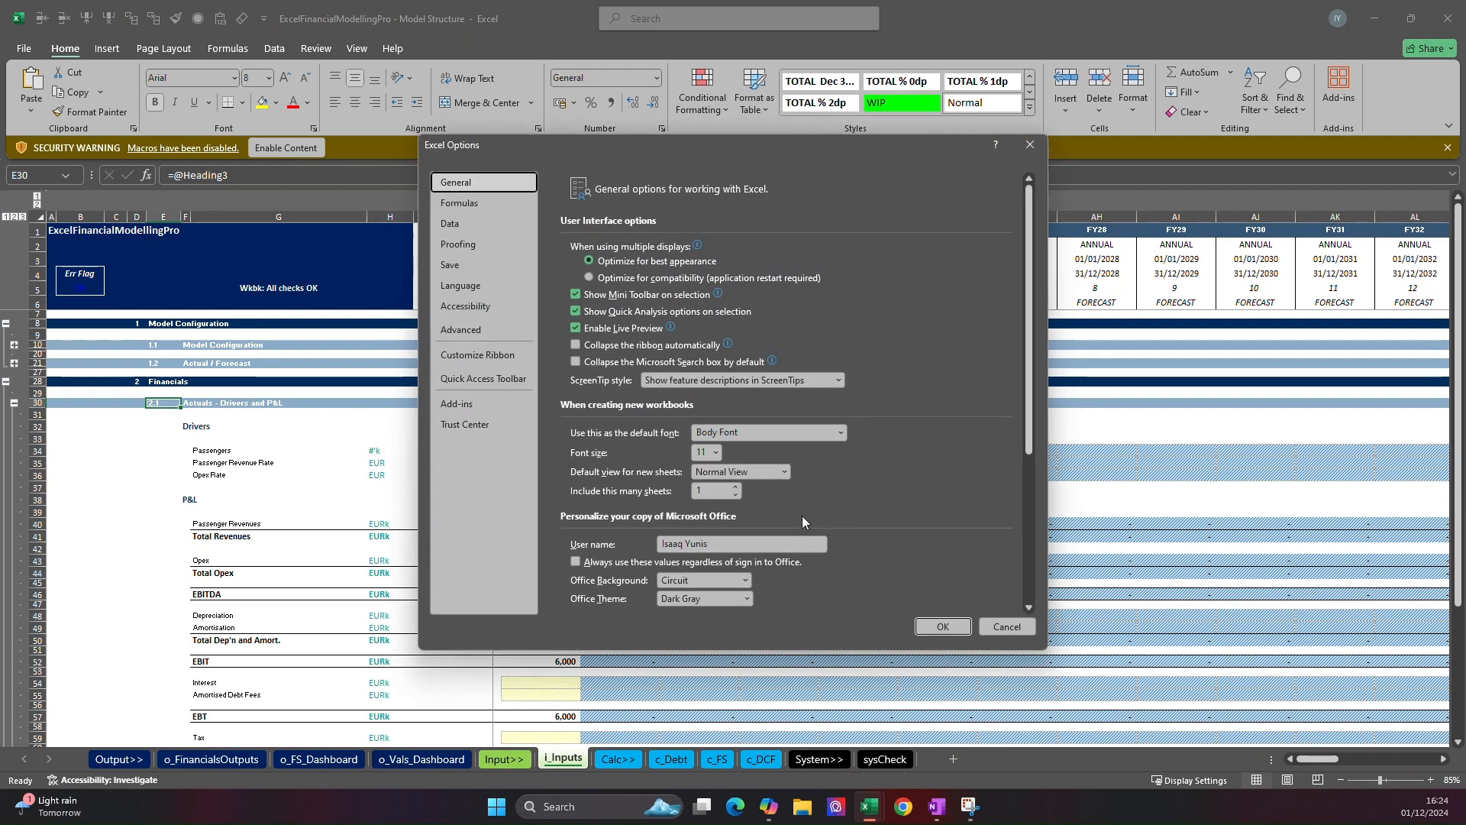
{"action": "left_click", "coordinate": [507, 381]}
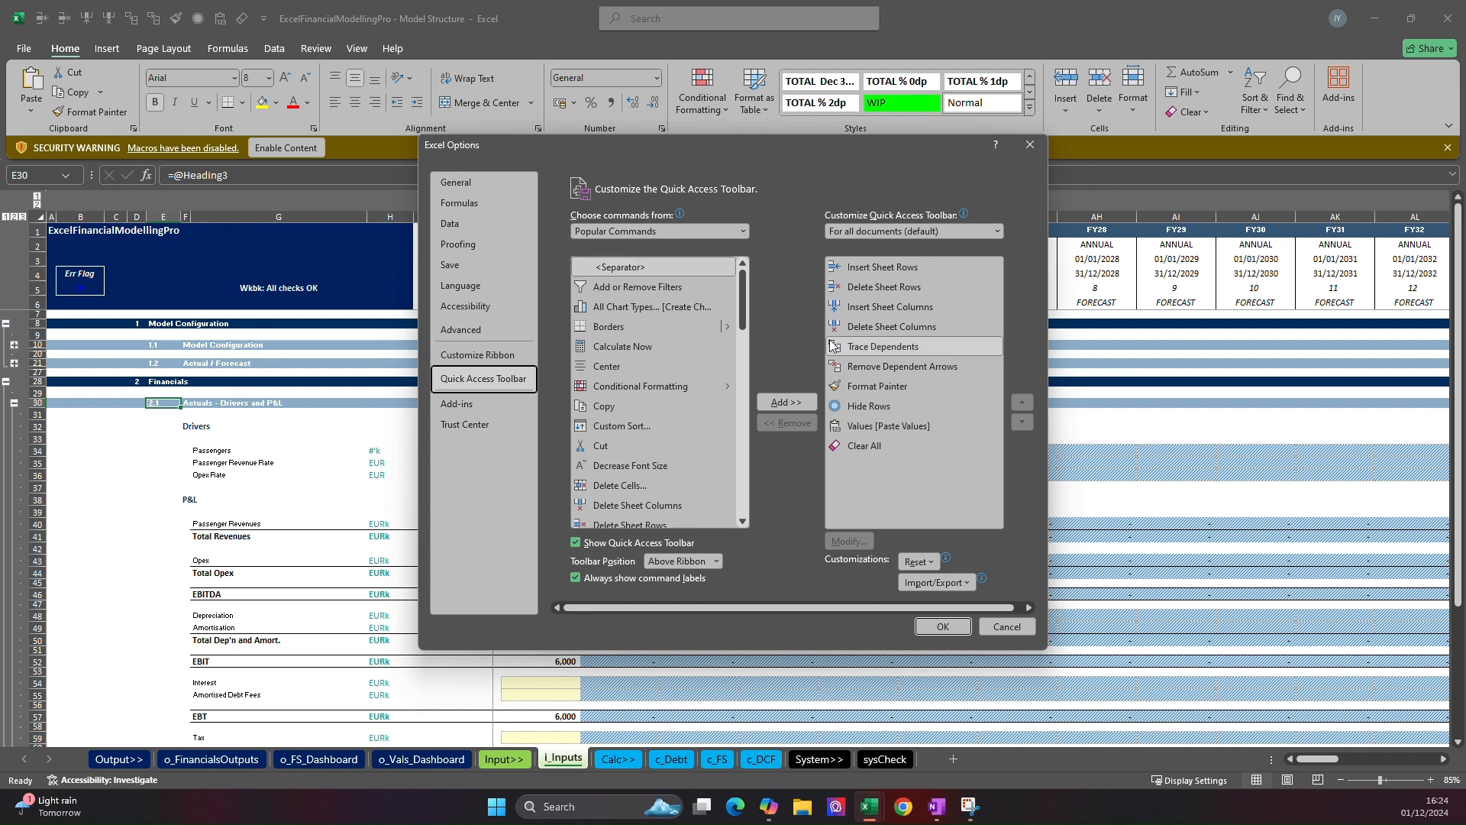
{"action": "scroll", "coordinate": [650, 312], "scroll_direction": "down", "scroll_amount": 2}
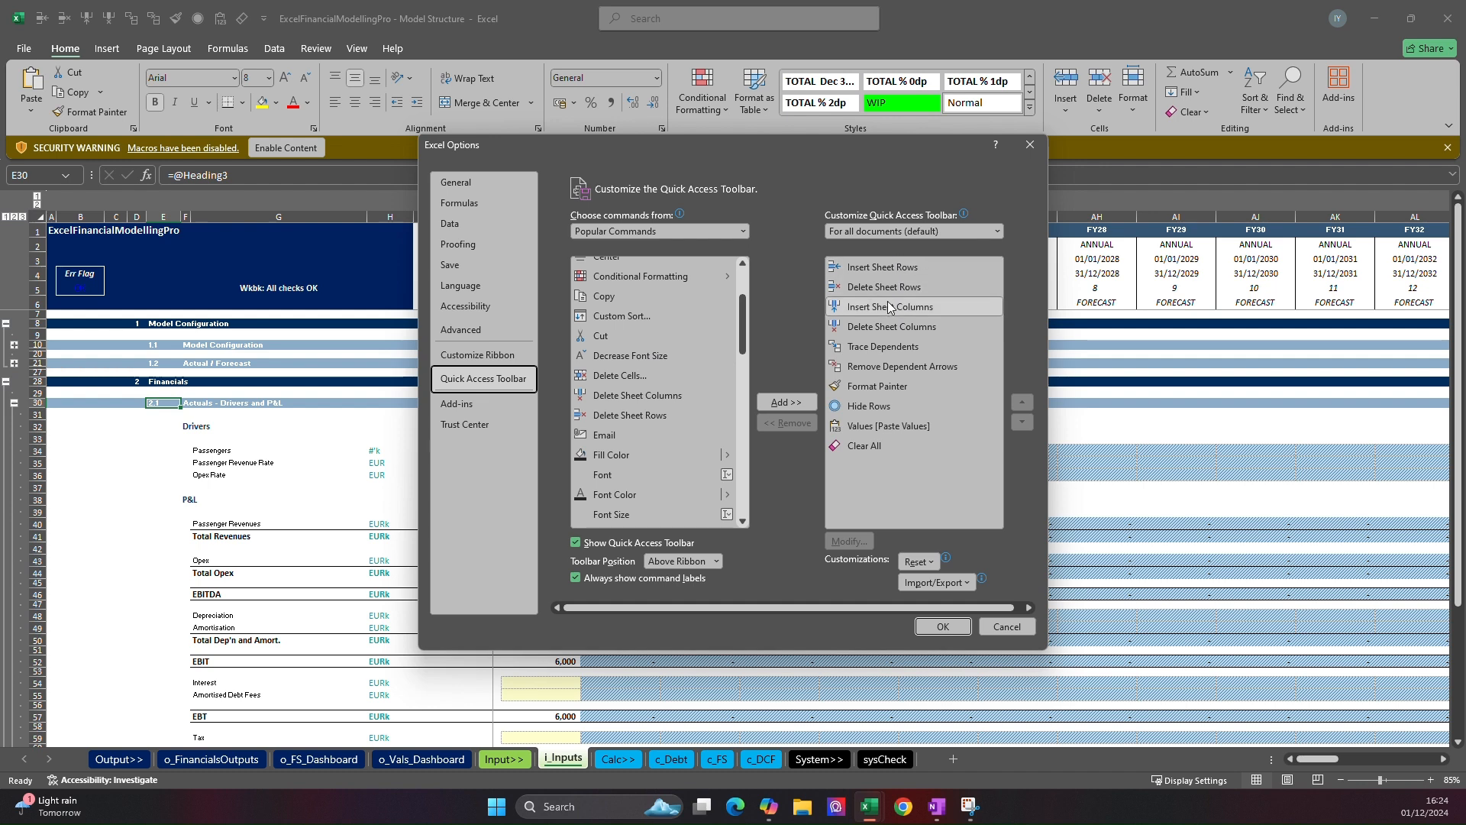
{"action": "left_click", "coordinate": [714, 232]}
{"action": "left_click", "coordinate": [652, 280]}
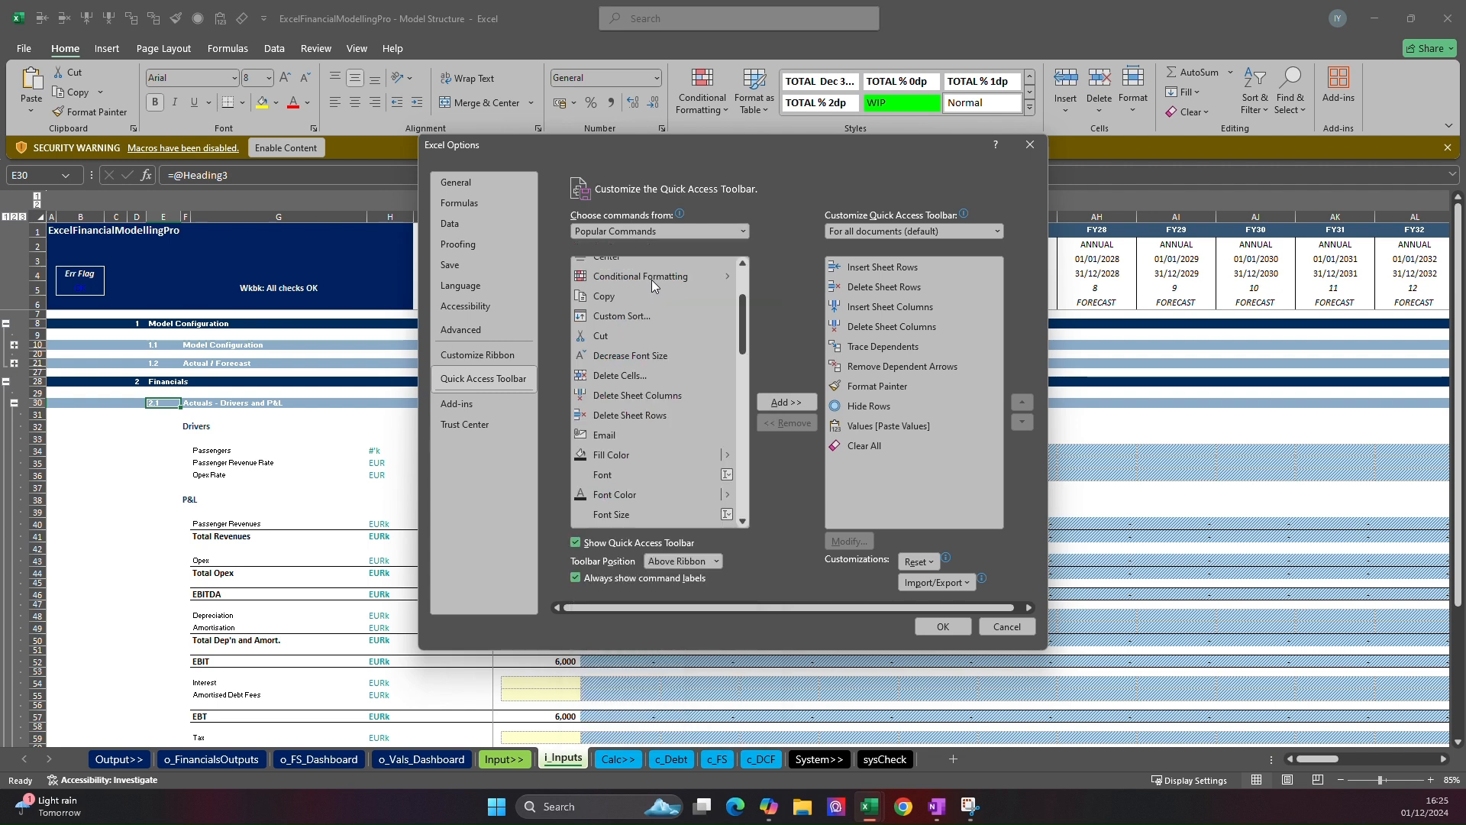
{"action": "scroll", "coordinate": [744, 282], "scroll_direction": "down", "scroll_amount": 5}
{"action": "scroll", "coordinate": [658, 369], "scroll_direction": "down", "scroll_amount": 1}
{"action": "scroll", "coordinate": [659, 371], "scroll_direction": "down", "scroll_amount": 15}
{"action": "scroll", "coordinate": [663, 371], "scroll_direction": "down", "scroll_amount": 15}
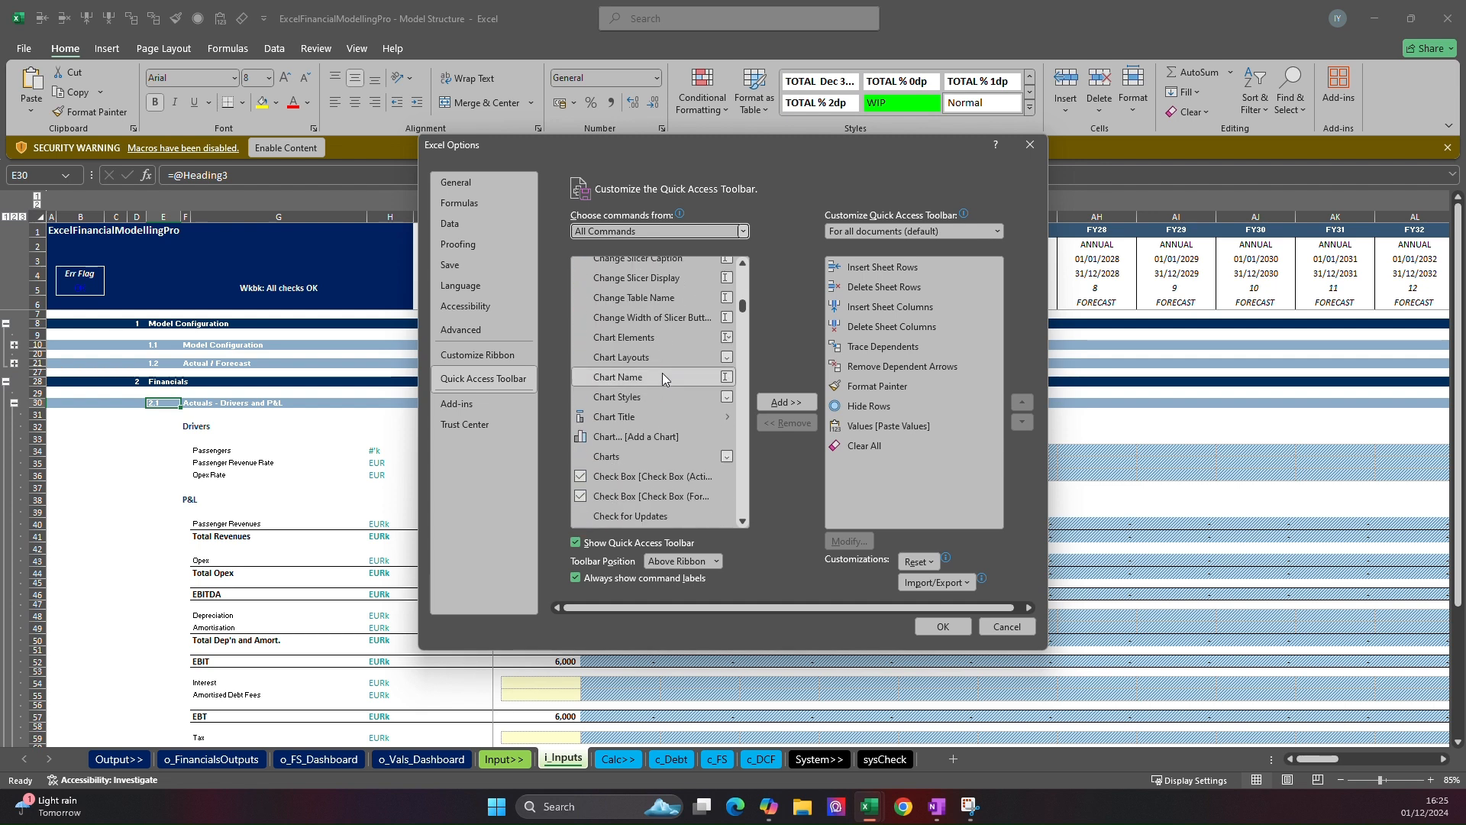
{"action": "scroll", "coordinate": [662, 374], "scroll_direction": "down", "scroll_amount": 3}
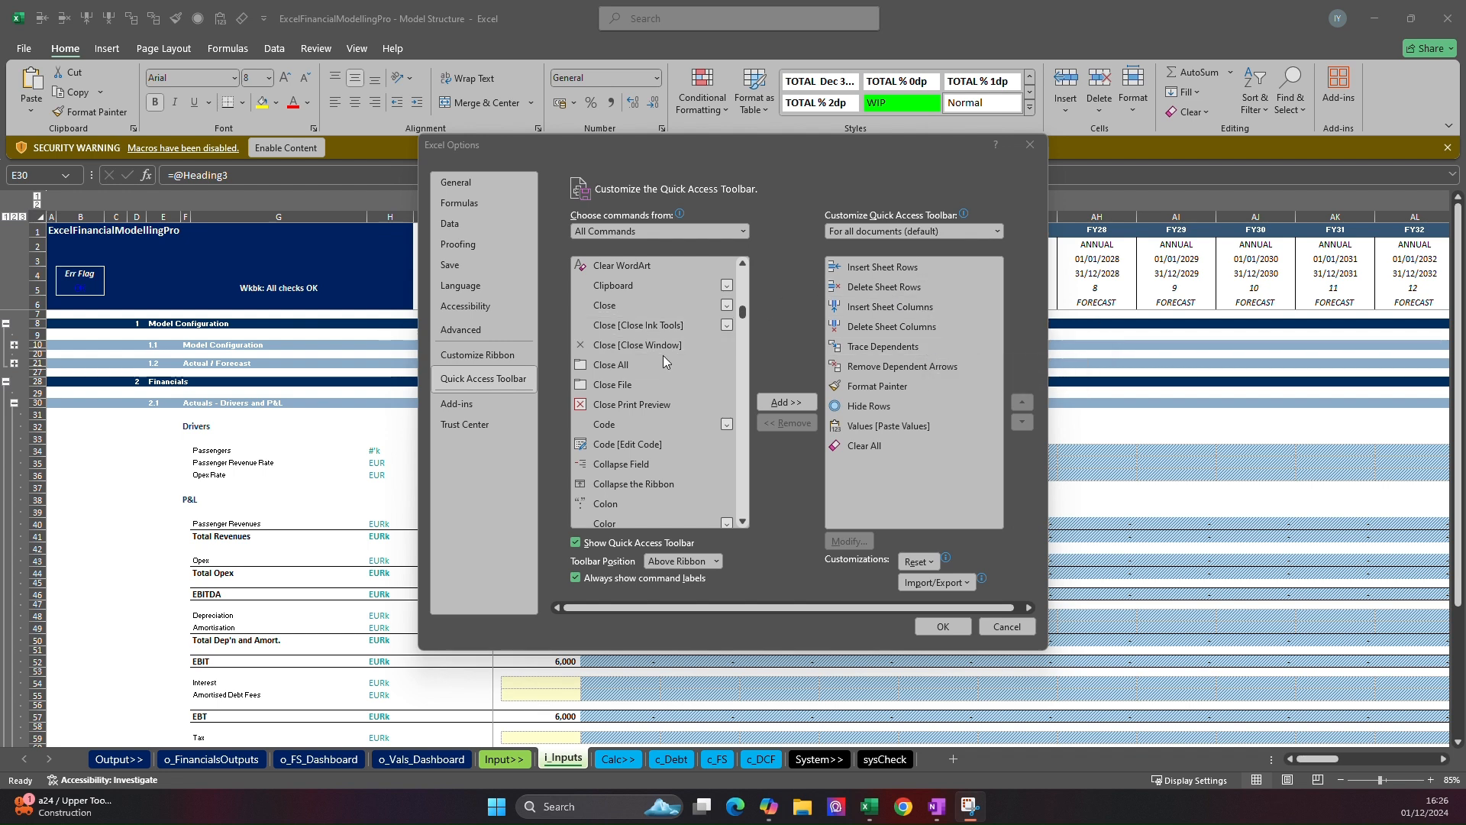
{"action": "scroll", "coordinate": [672, 359], "scroll_direction": "down", "scroll_amount": 1}
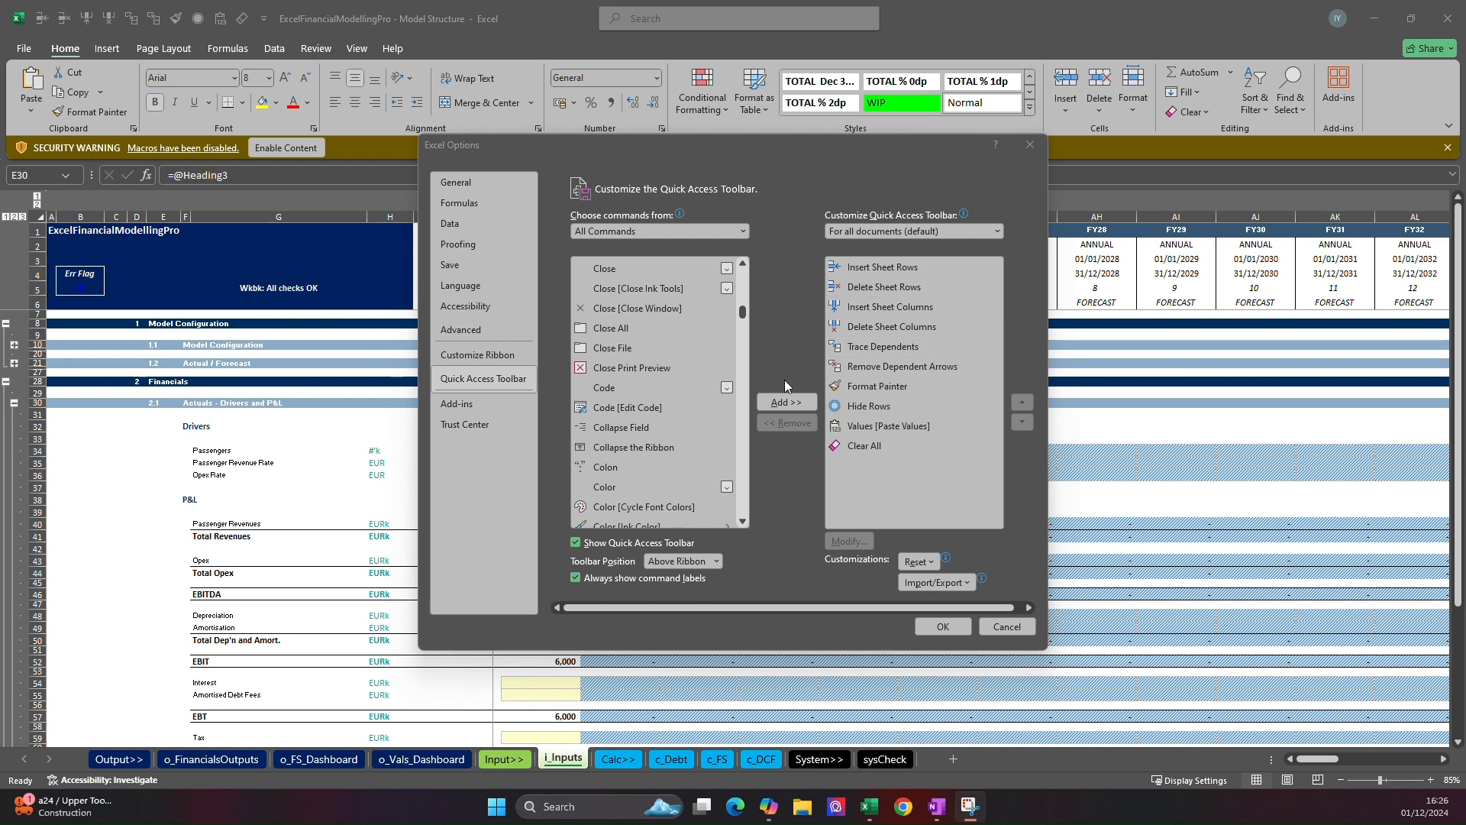